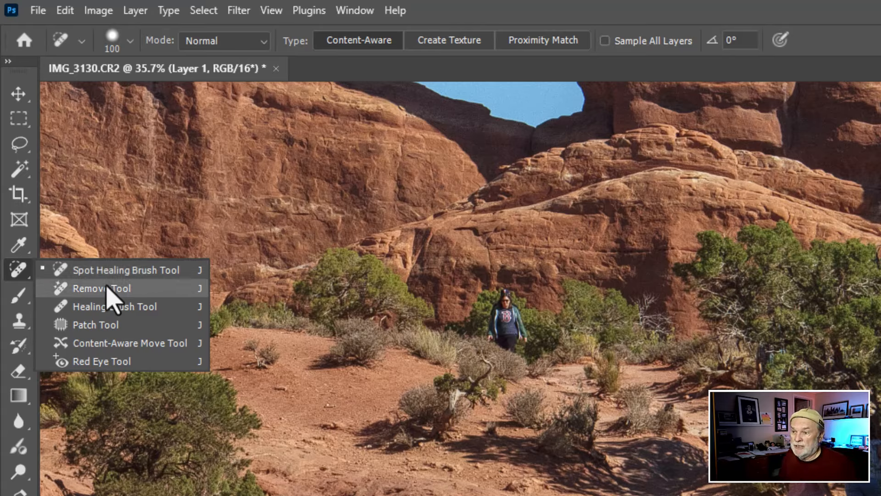
Step: Select the Remove Tool and set its mode to Generative AI on
key("ctrl")
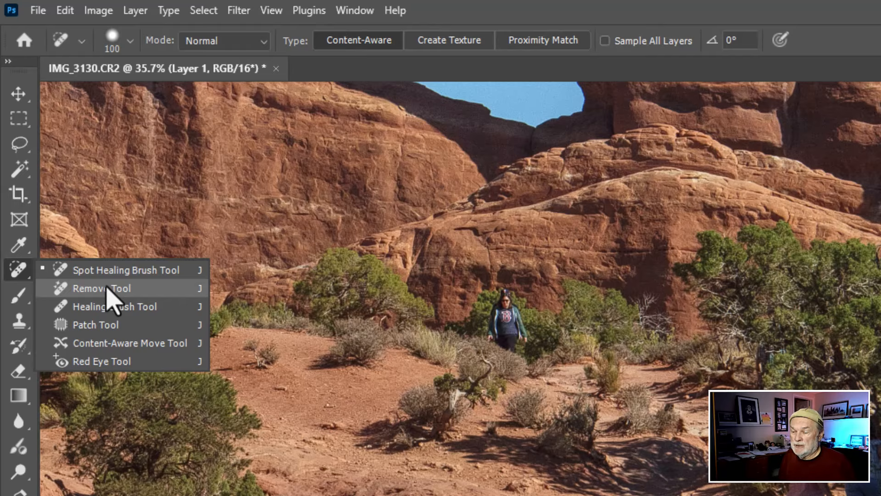
key("ctrl")
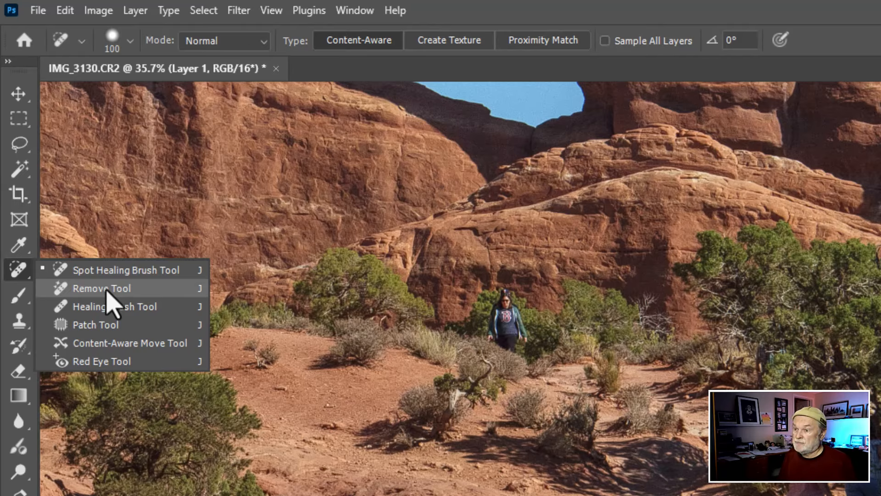
left_click(110, 289)
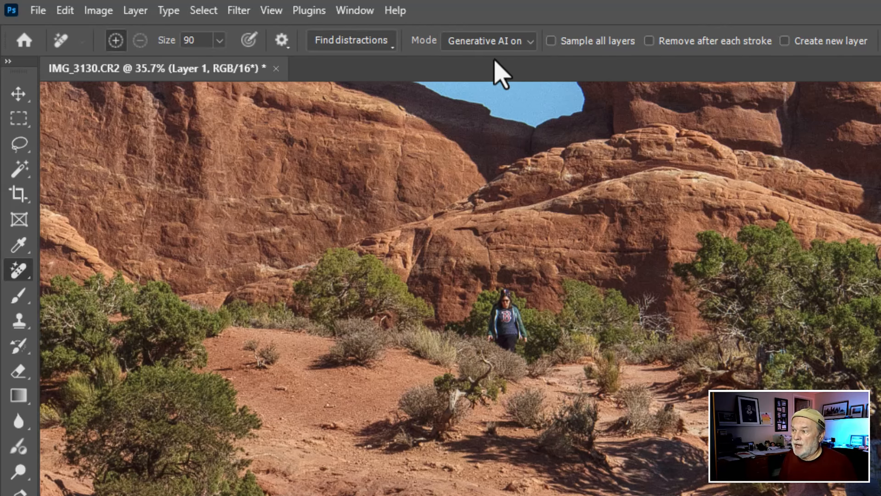
left_click(529, 43)
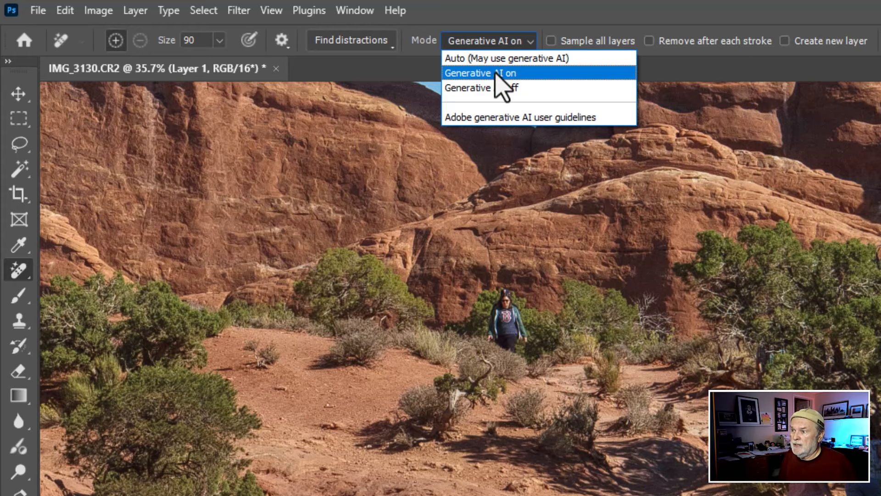
left_click(497, 75)
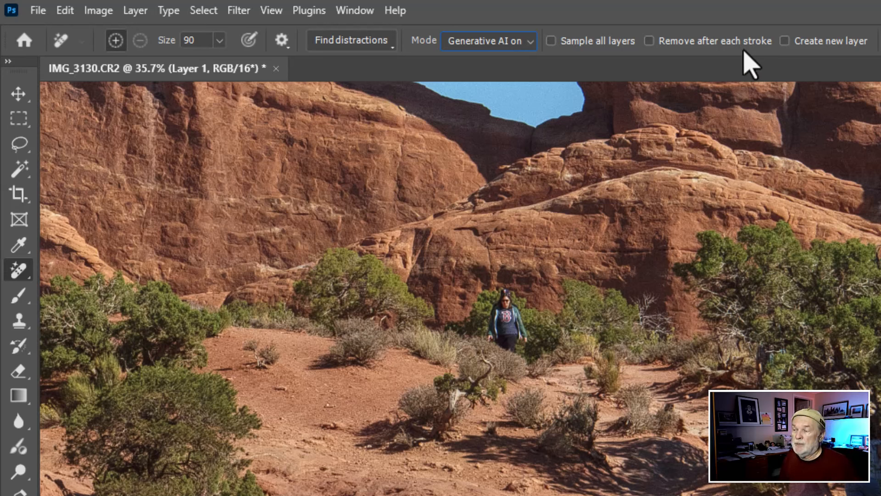
Step: Use Find distractions to detect people, add the two missed figures near the bottom edge, and remove them all
left_click(394, 50)
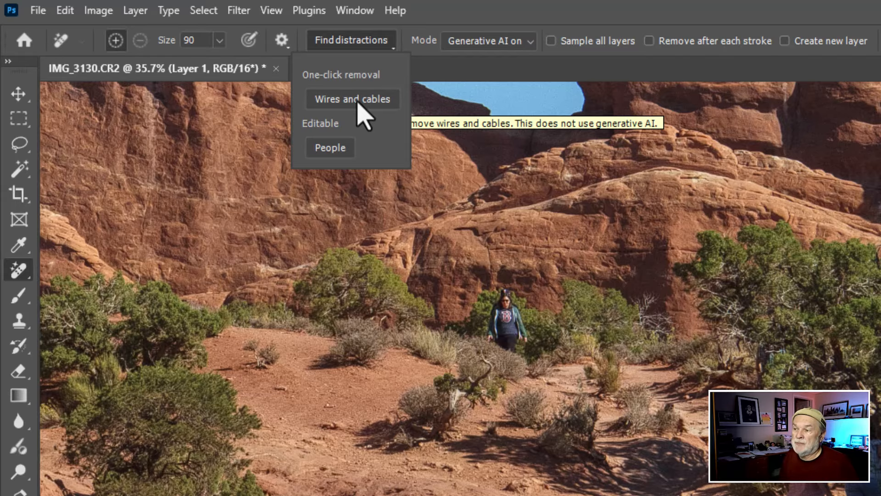
left_click(331, 147)
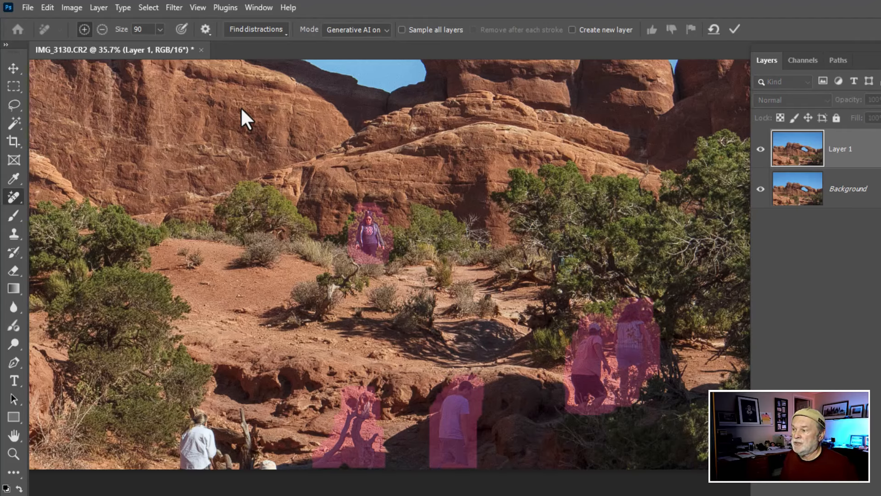
left_click(273, 466)
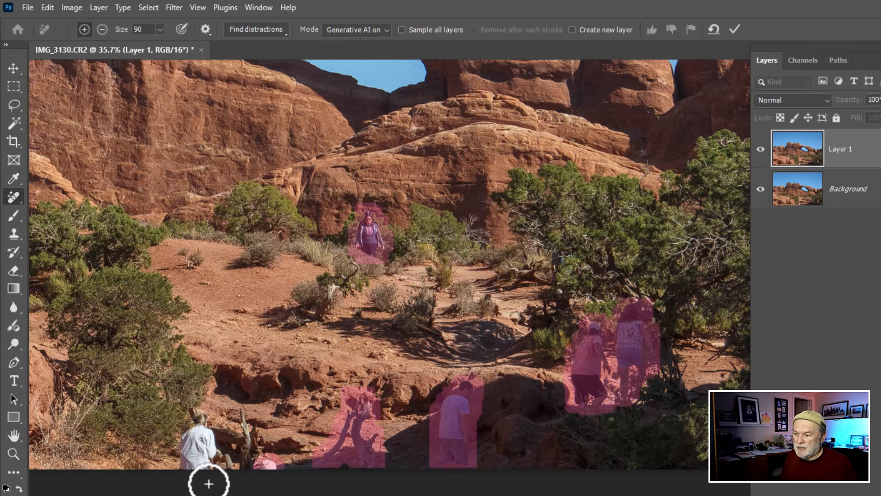
mouse_move(209, 473)
left_mouse_down()
mouse_move(211, 436)
mouse_move(199, 419)
mouse_move(185, 468)
mouse_move(198, 434)
mouse_move(194, 413)
mouse_move(205, 472)
left_mouse_up()
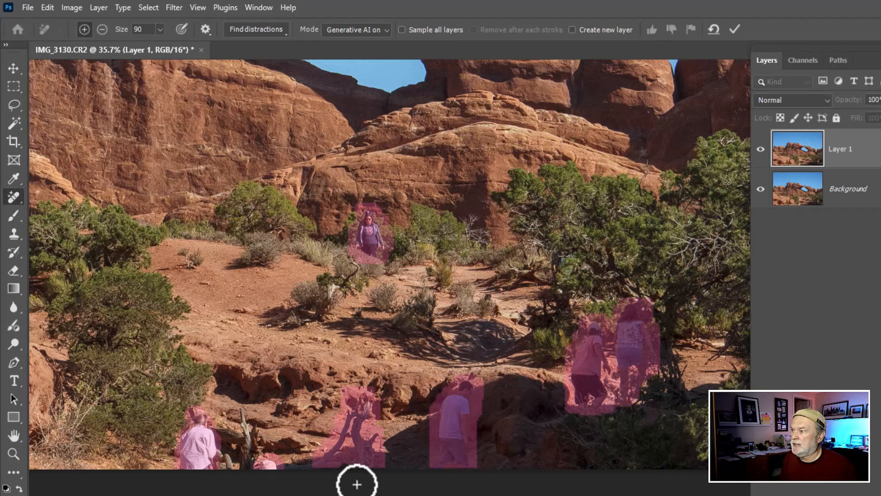
left_click(734, 30)
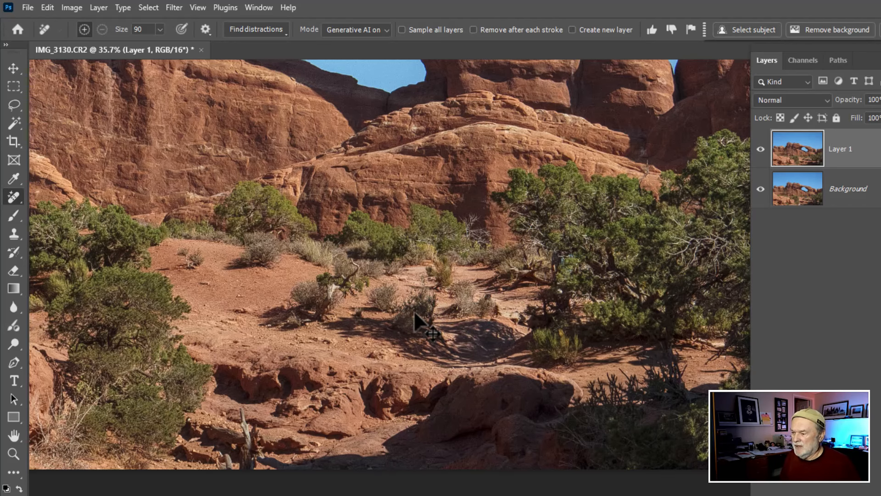
Step: Zoom out on the photo and toggle the retouched layer's visibility to compare it with the original
scroll(341, 263, "down", 5)
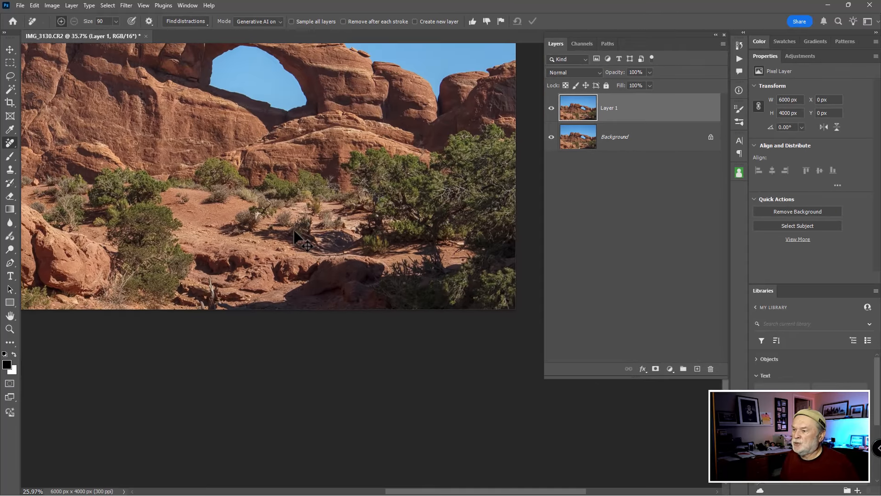
left_click_drag(285, 185, 338, 242)
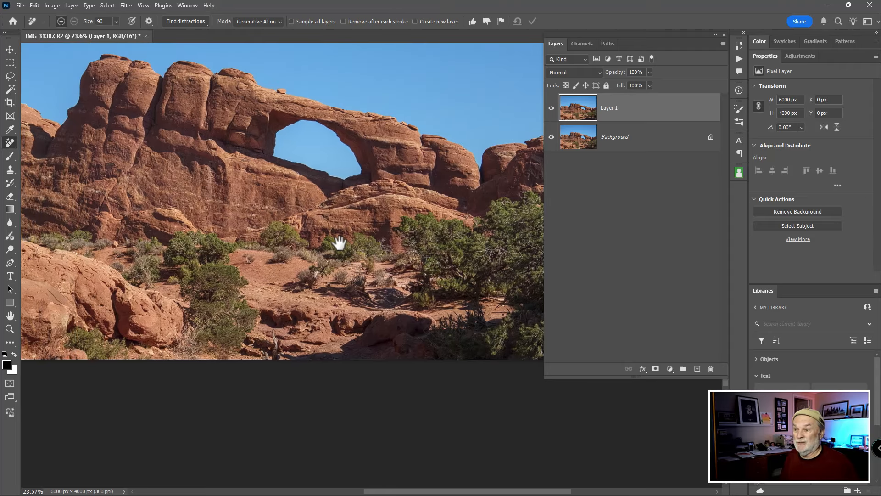
scroll(362, 233, "down", 3)
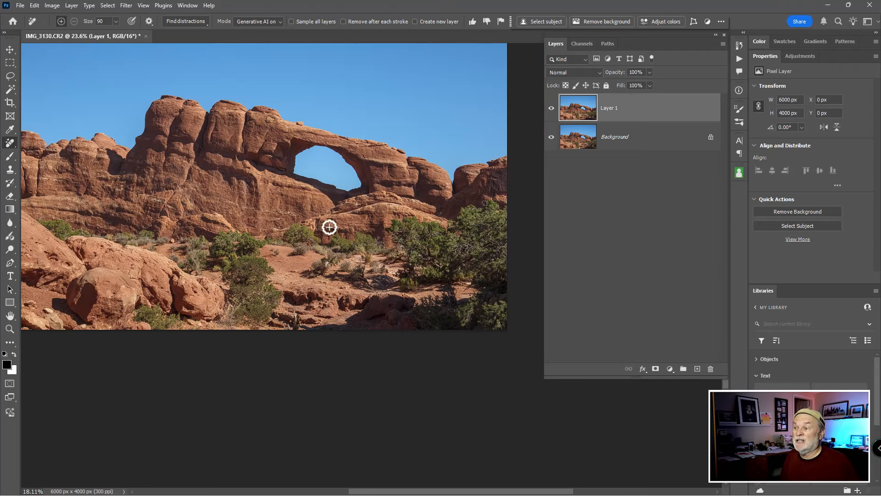
left_click_drag(408, 193, 402, 211)
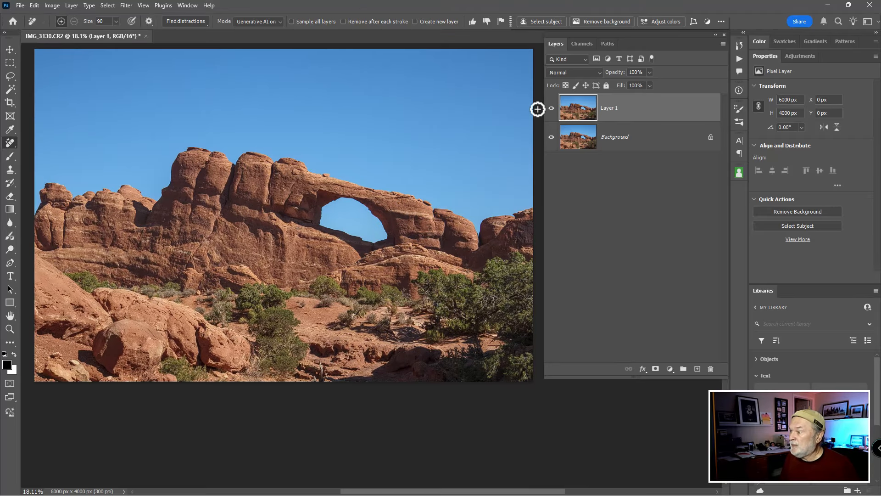
left_click(551, 109)
left_click(552, 109)
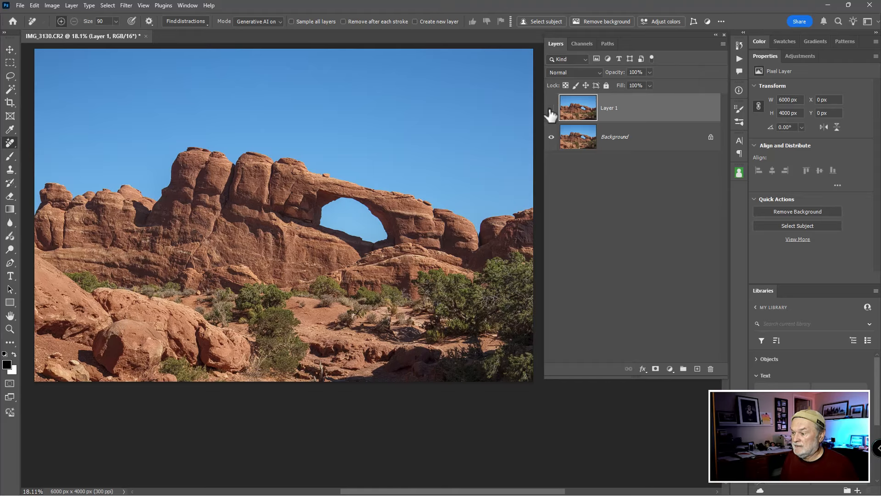
left_click(551, 109)
left_click(551, 109)
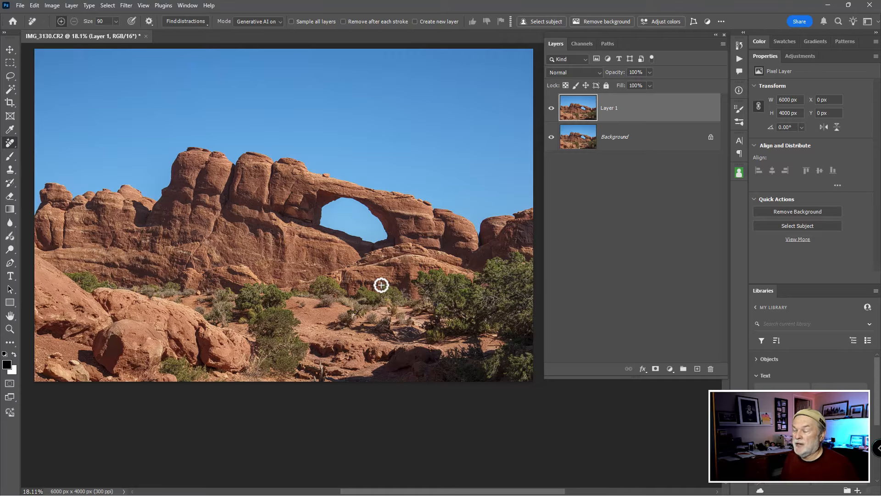
left_click_drag(381, 285, 382, 281)
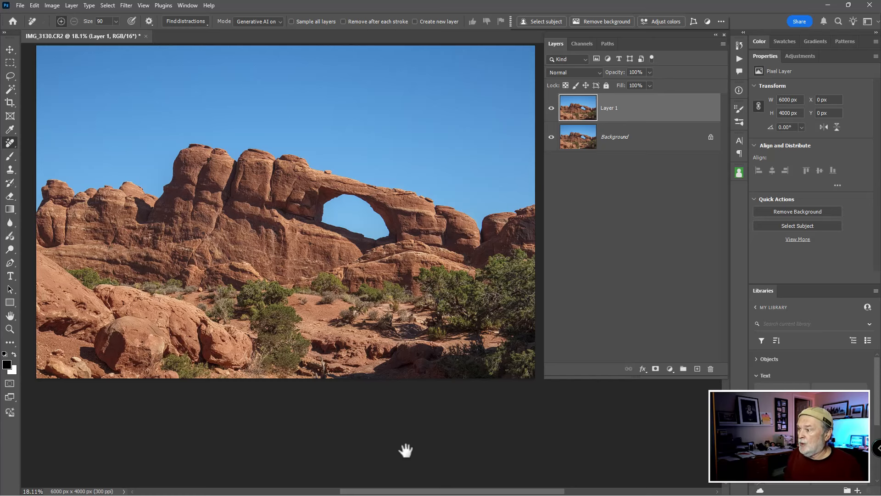
Step: Open the file cg-summer-trees-neostock-20 copy.png from the Sample Image folder
key("ctrl+o")
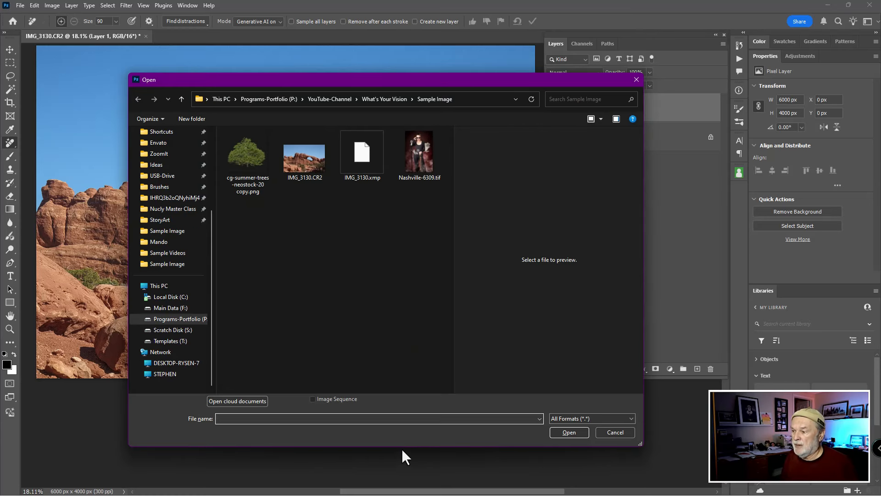
left_click(254, 156)
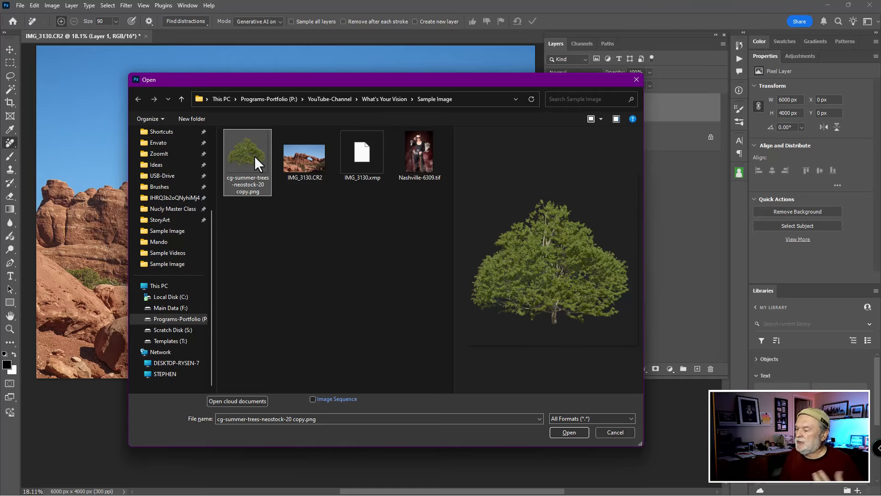
left_click(575, 429)
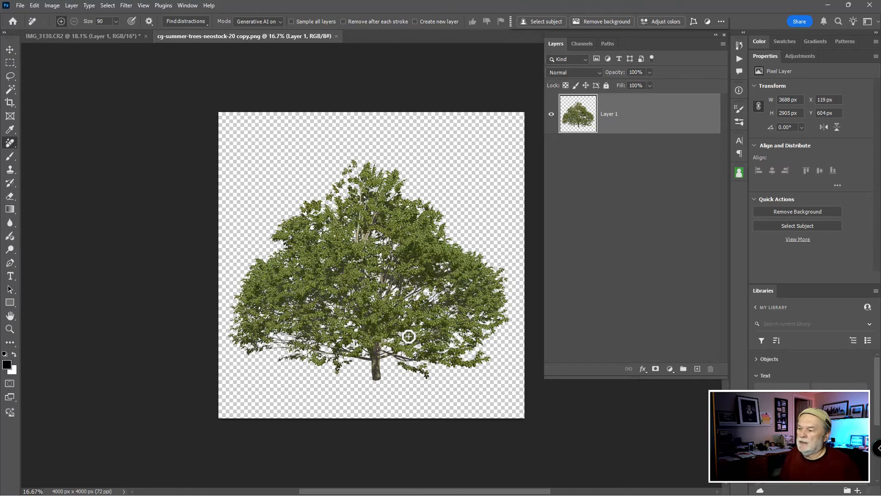
Step: Copy the tree layer into the IMG_3130.CR2 document, accepting the bit-depth warning
left_click(87, 34)
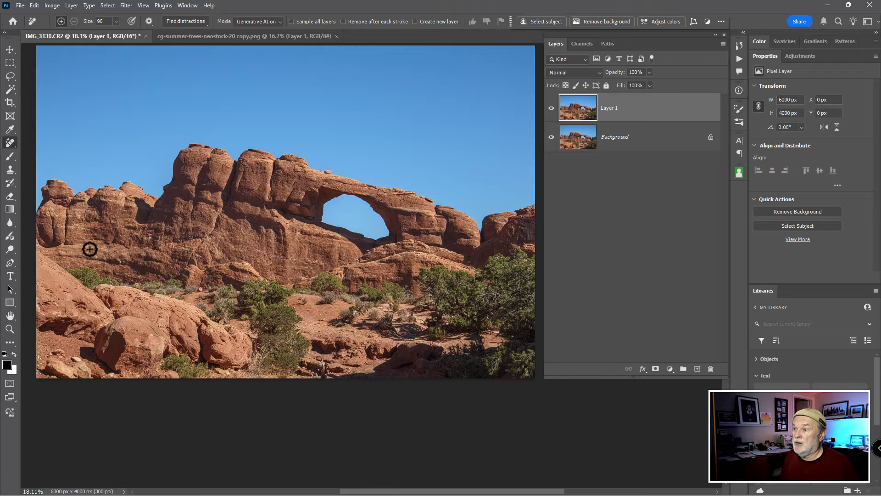
left_click(274, 36)
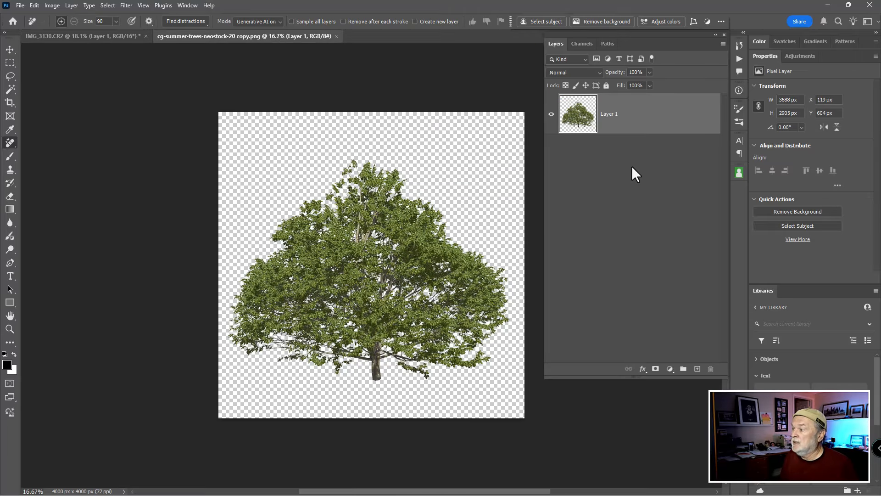
left_click_drag(586, 124, 230, 256)
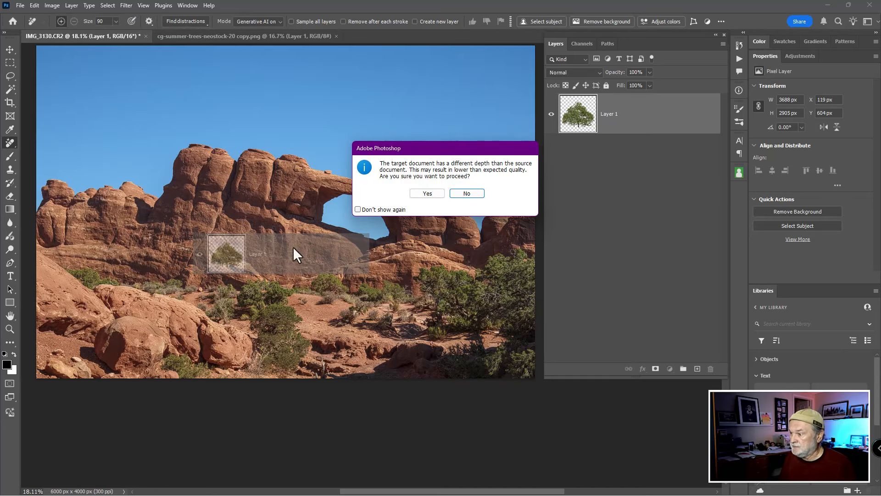
left_click(442, 193)
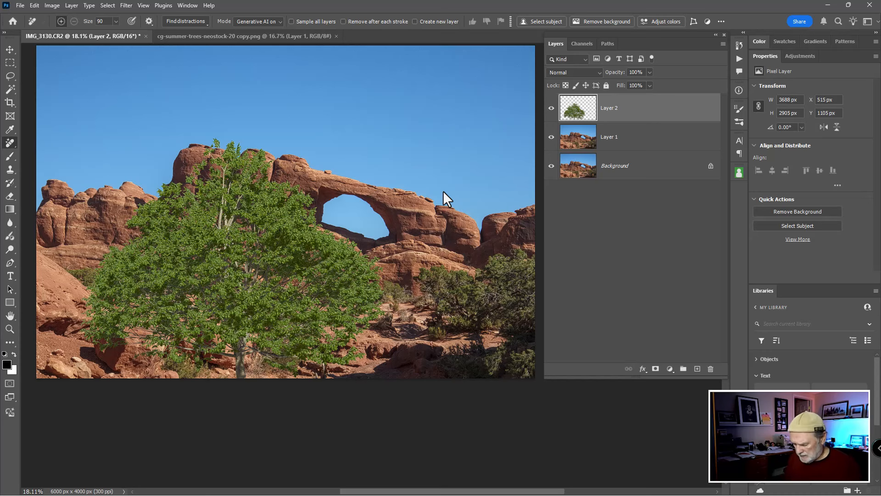
Step: Scale the tree down to about 77% and position it at the lower-left edge of the photo
key("ctrl+t")
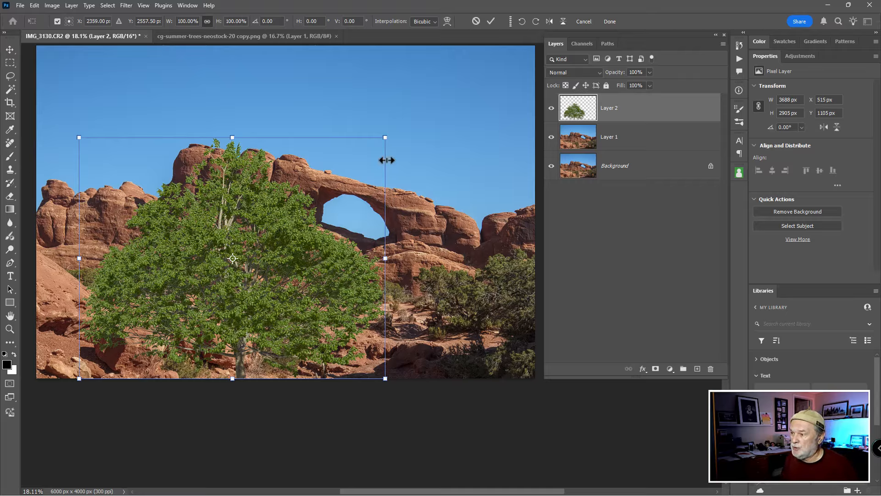
left_click_drag(385, 137, 301, 206)
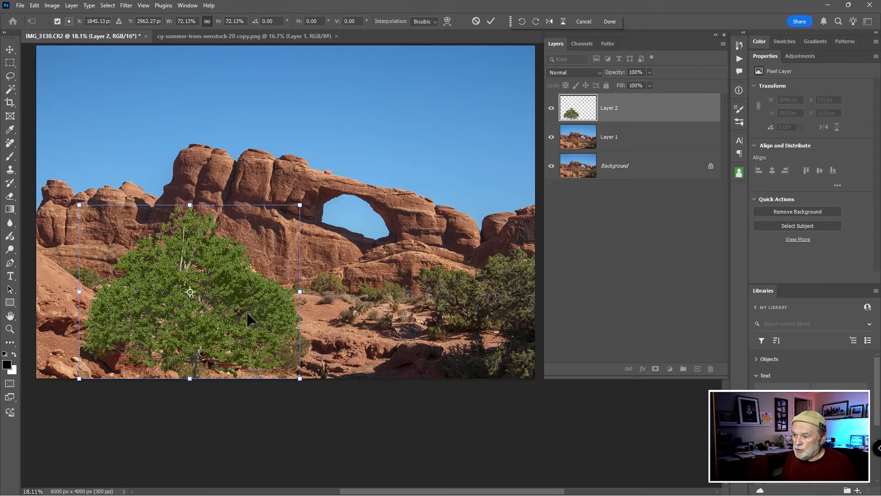
left_click_drag(248, 319, 125, 342)
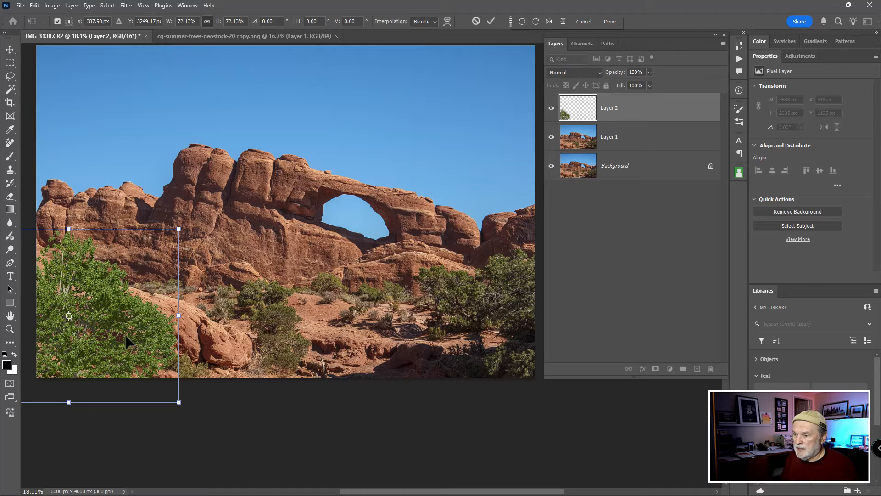
left_click_drag(179, 229, 178, 228)
left_click_drag(147, 286, 131, 287)
left_click_drag(162, 315, 146, 332)
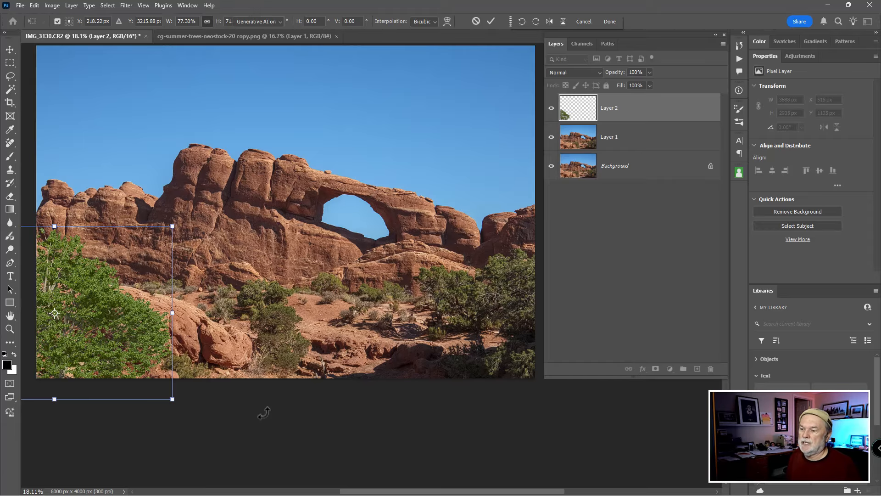
key("Return")
key("j")
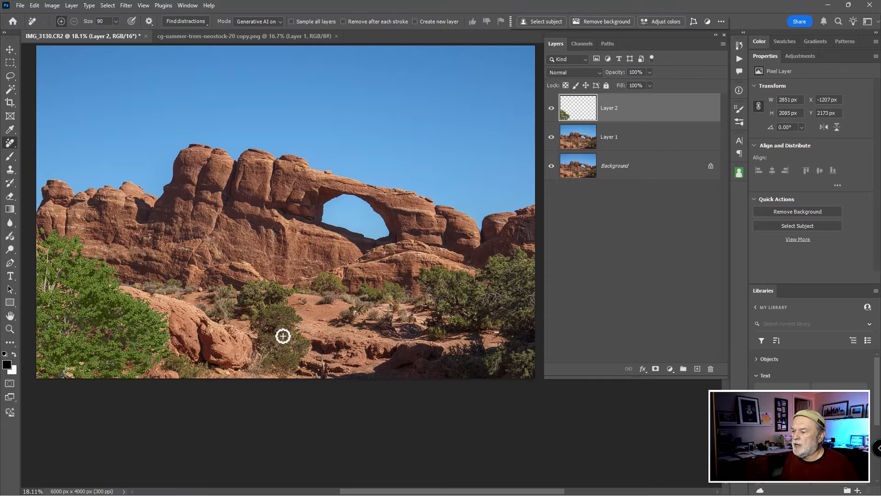
scroll(281, 335, "up", 1)
scroll(282, 335, "down", 2)
left_click_drag(294, 323, 326, 279)
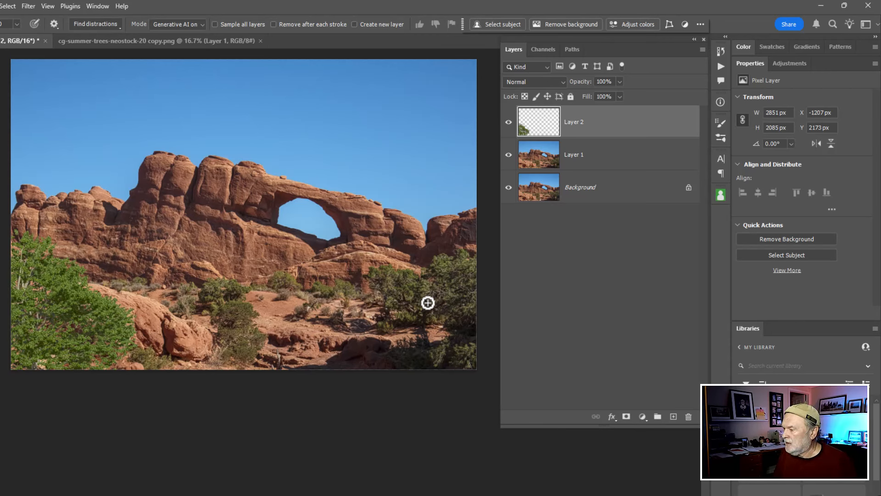
Step: Add a Hue/Saturation adjustment layer above the tree layer and set its saturation to -2
left_click(642, 417)
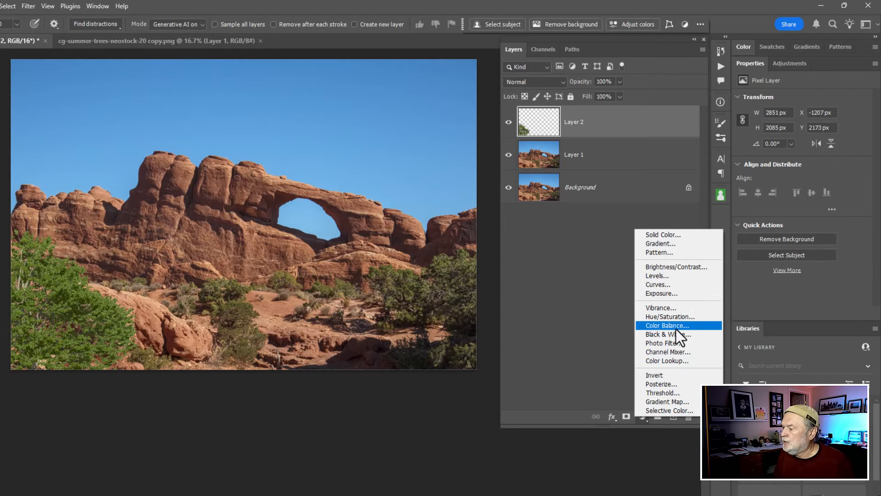
left_click(678, 318)
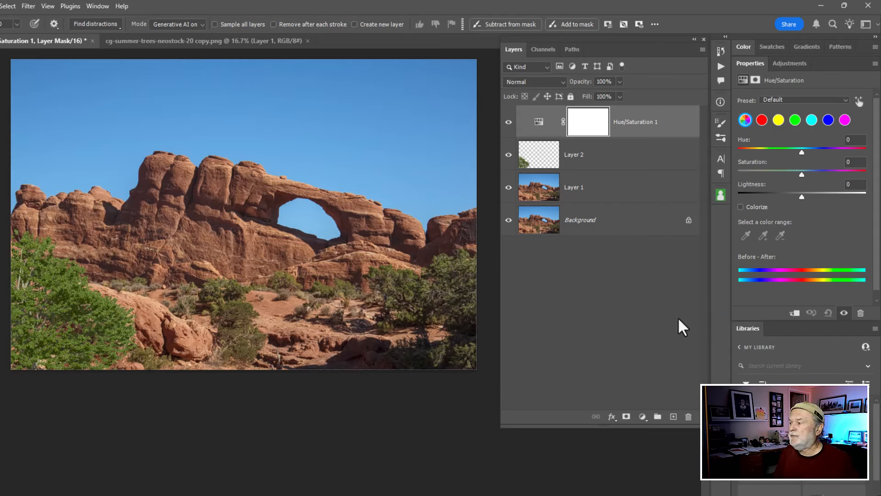
left_click(802, 174)
mouse_move(802, 174)
left_mouse_down()
mouse_move(841, 171)
mouse_move(735, 169)
mouse_move(852, 162)
mouse_move(807, 168)
mouse_move(803, 178)
left_mouse_up()
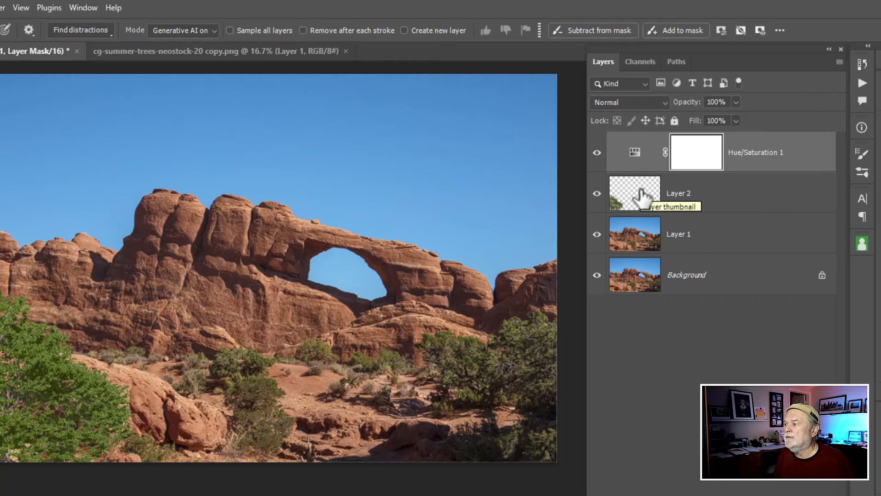
Step: Clip the Hue/Saturation adjustment to the tree layer and set its hue to -17 and saturation to -35
key("ctrl")
key("ctrl")
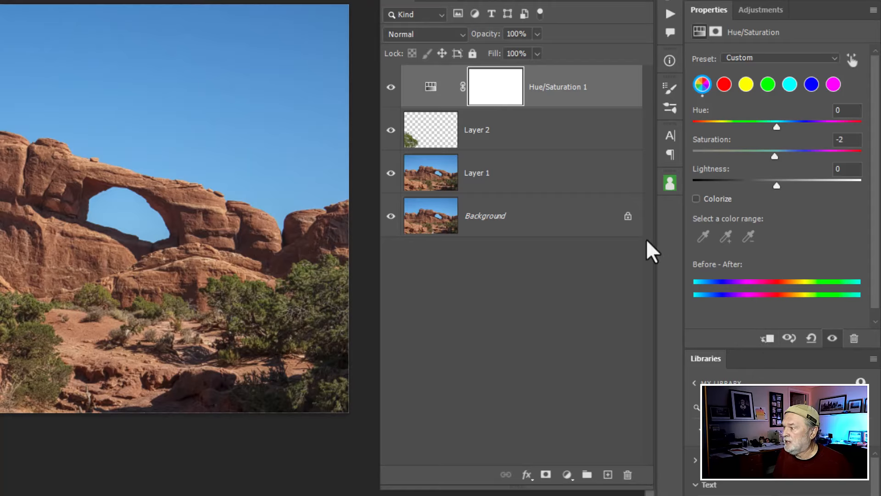
left_click_drag(578, 105, 578, 97)
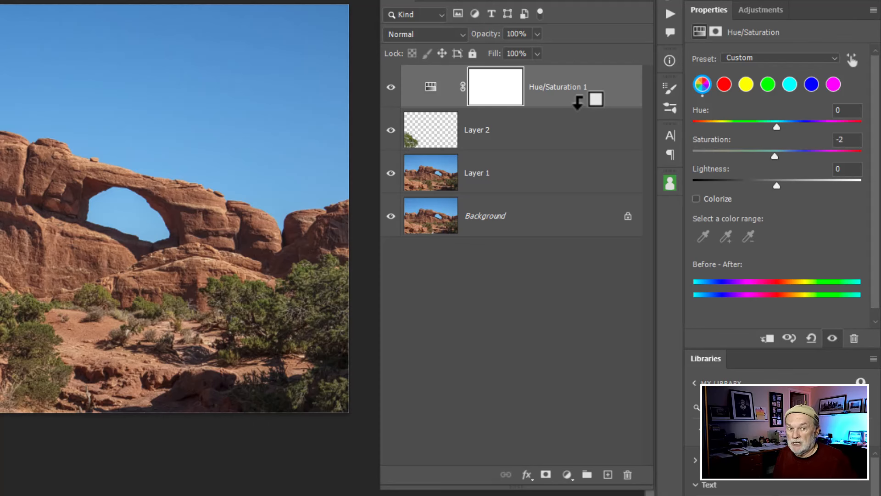
left_click_drag(578, 98, 569, 94)
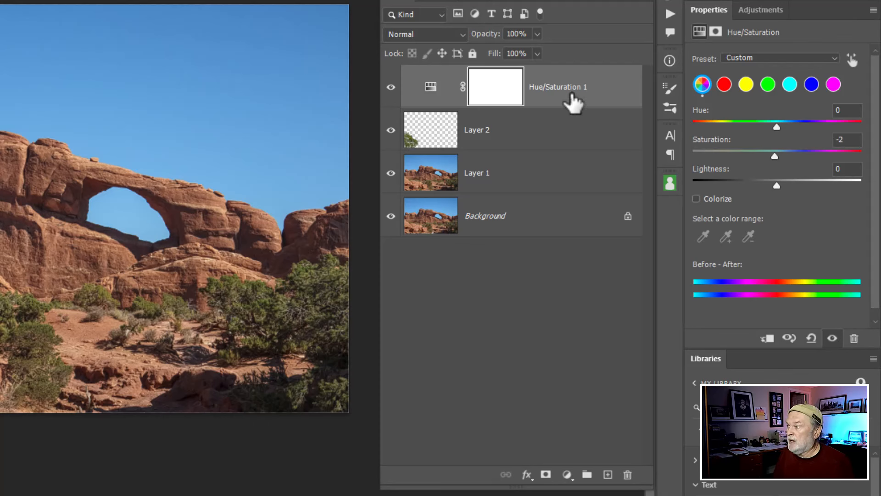
right_click(572, 97)
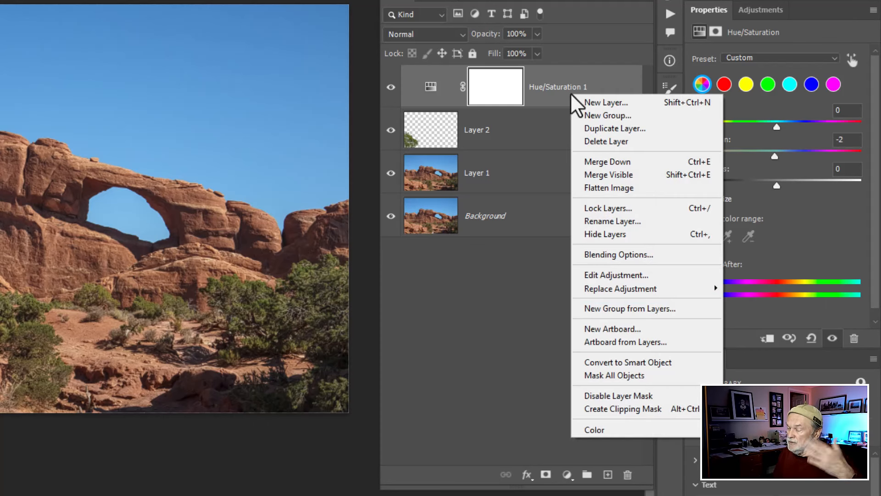
left_click(597, 87)
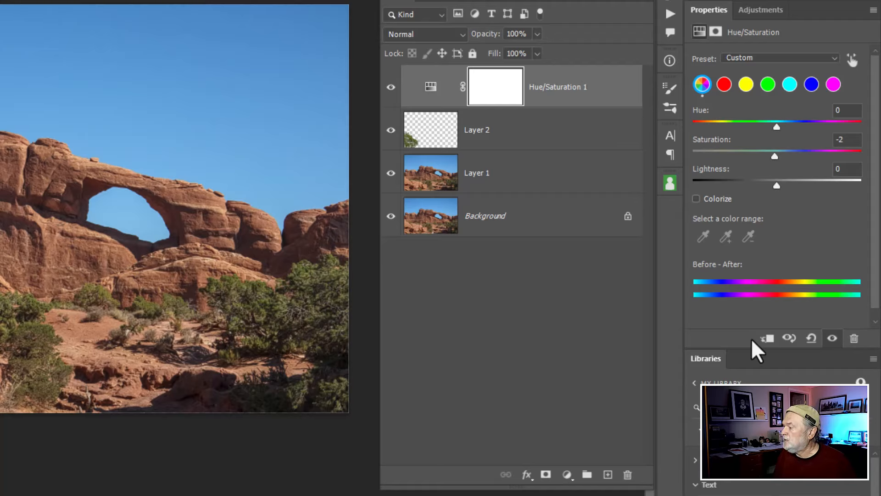
key("ctrl")
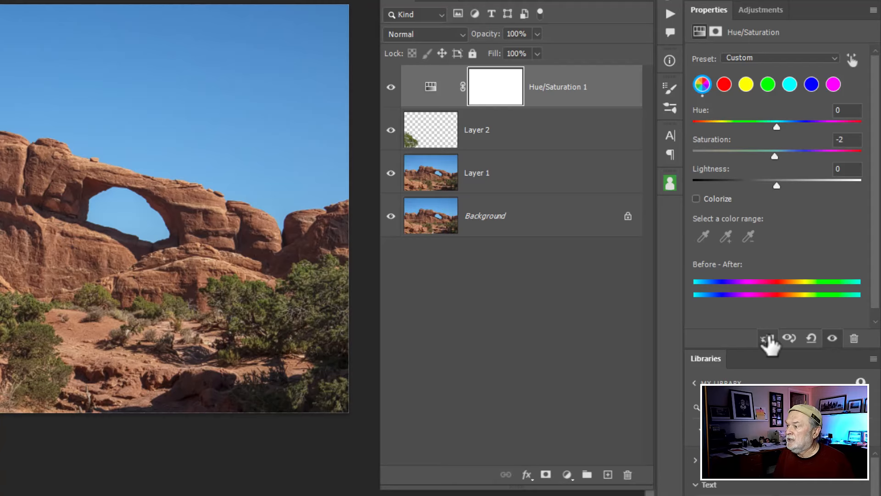
left_click(767, 338)
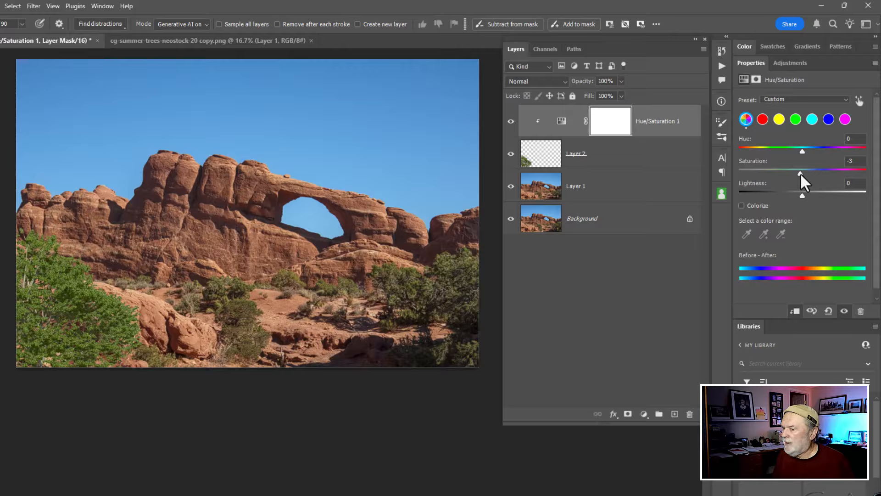
left_click_drag(801, 173, 781, 175)
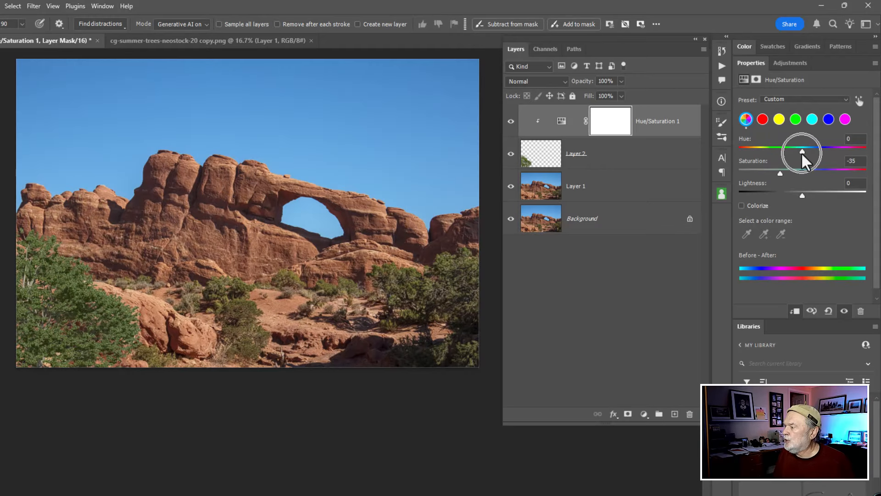
mouse_move(802, 152)
left_mouse_down()
mouse_move(833, 152)
mouse_move(762, 157)
mouse_move(797, 153)
left_mouse_up()
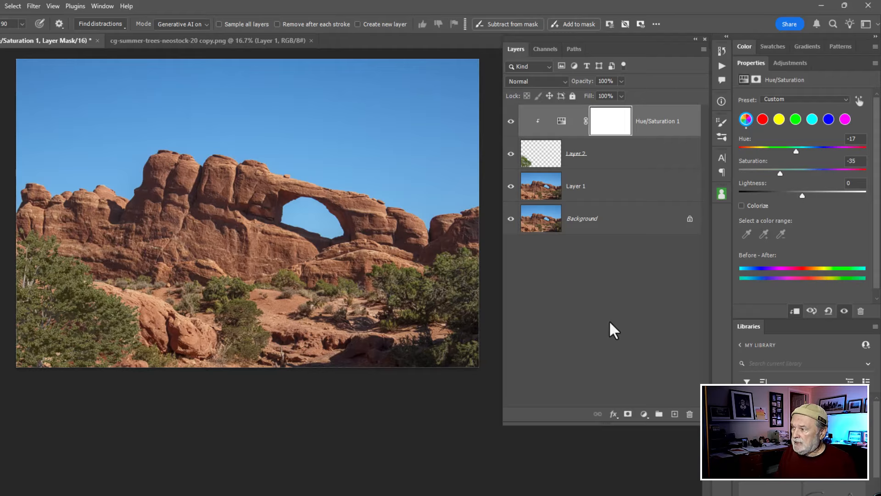
Step: Stamp all visible layers into a new merged layer and compare it by toggling its visibility
key("ctrl+alt+shift+e")
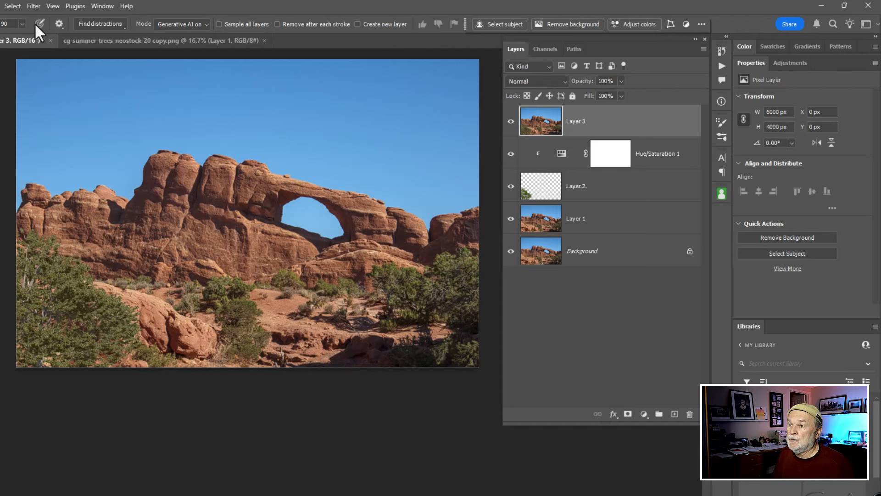
left_click(511, 121)
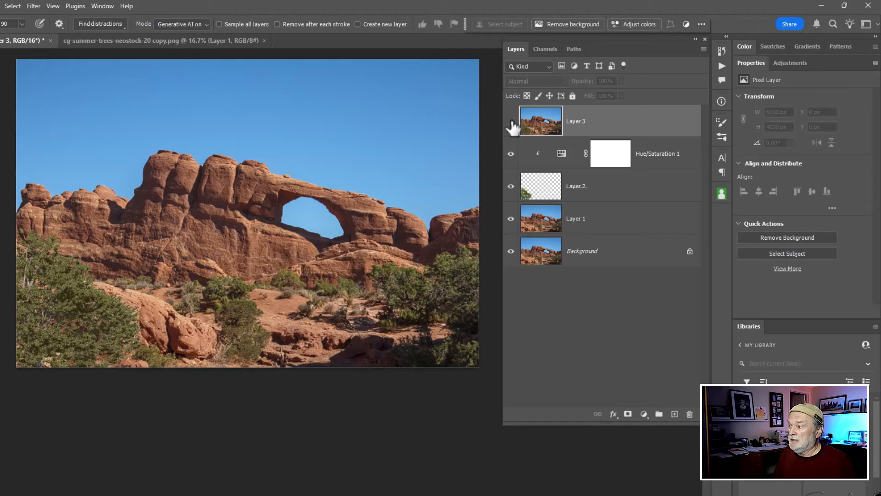
left_click(511, 121)
left_click(511, 122)
left_click(511, 122)
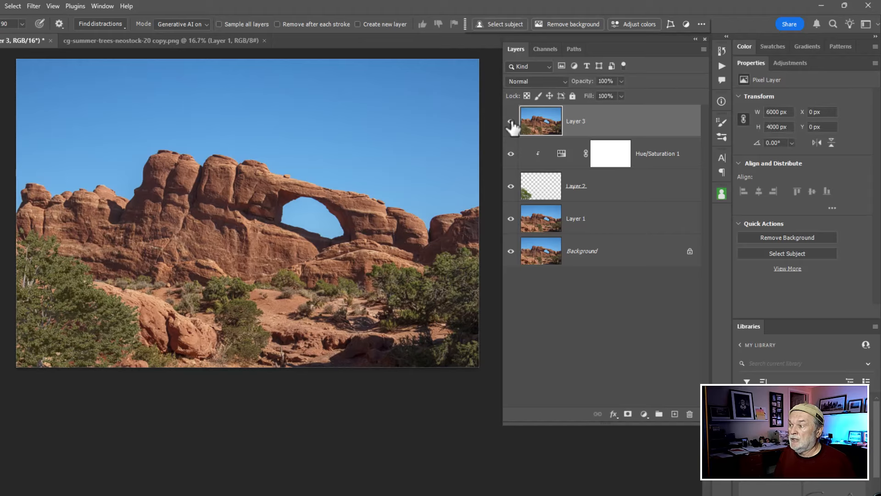
left_click(511, 121)
left_click(511, 121)
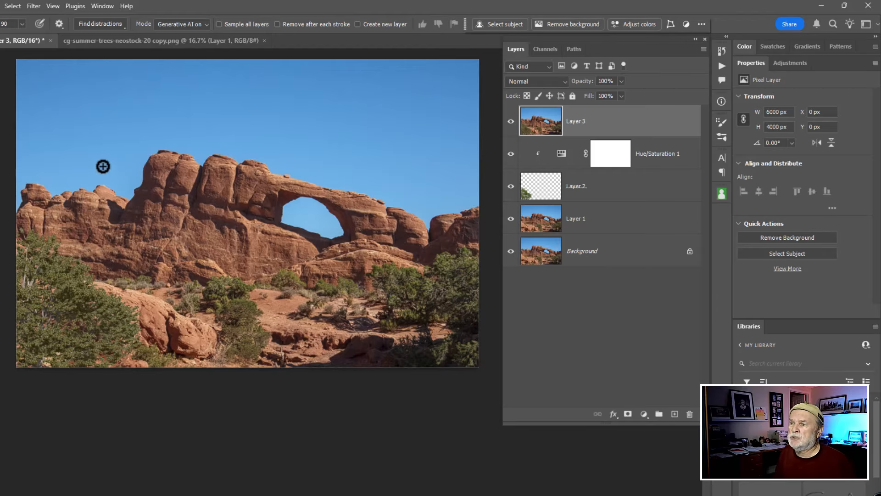
Step: Apply Smart Sharpen to the stamped layer with the amount set to 448%, checking the preview
left_click(34, 7)
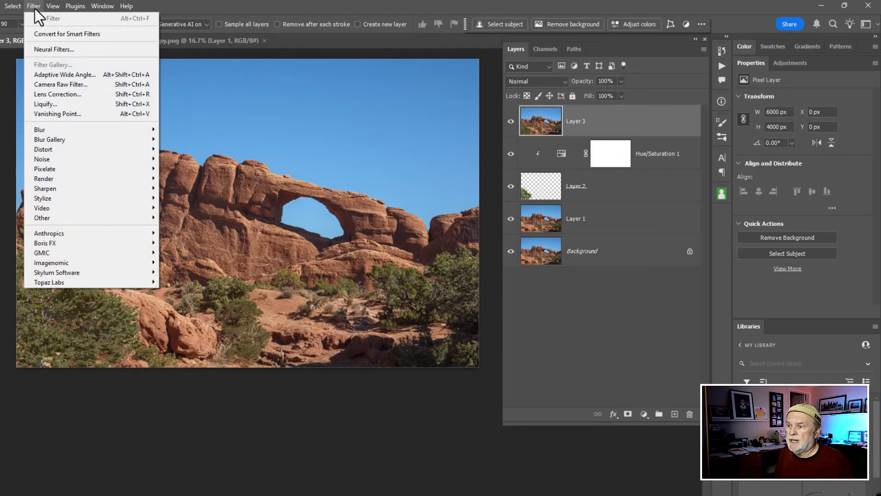
mouse_move(46, 189)
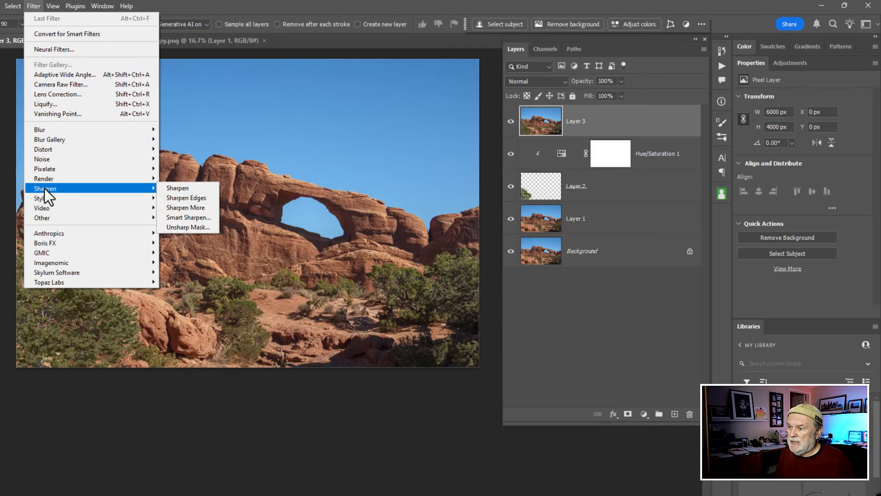
left_click(206, 218)
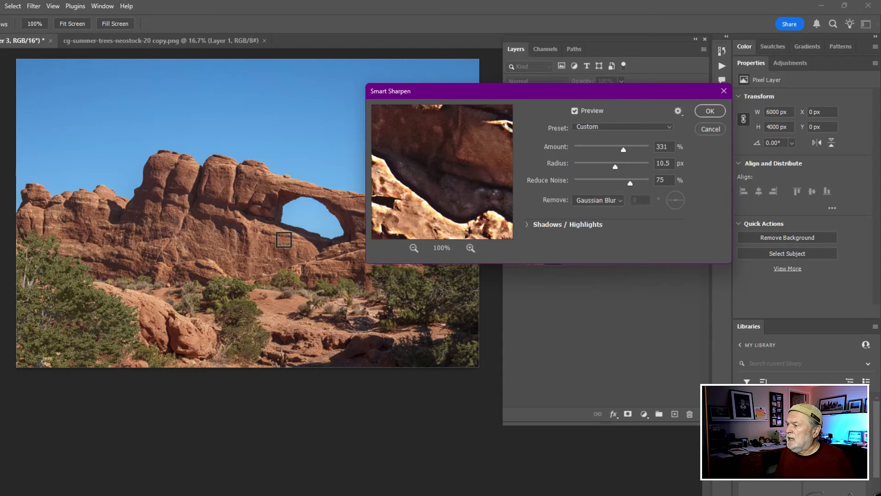
left_click_drag(596, 94, 331, 102)
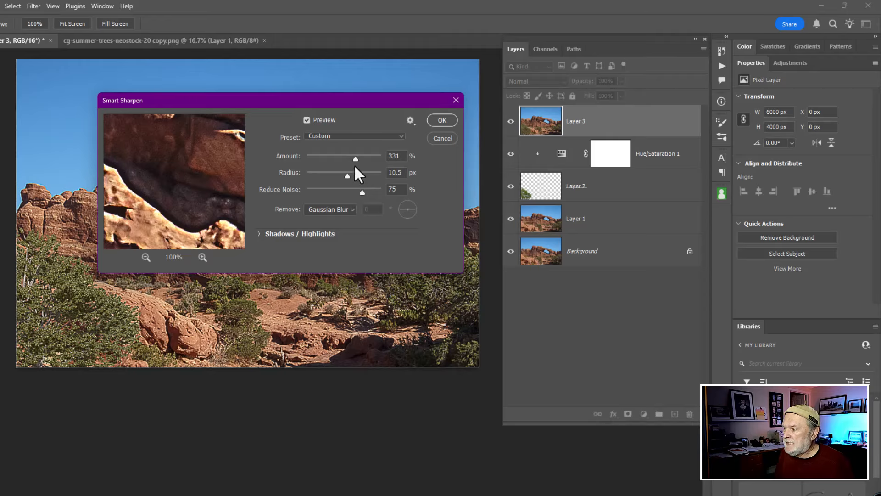
left_click_drag(357, 160, 374, 160)
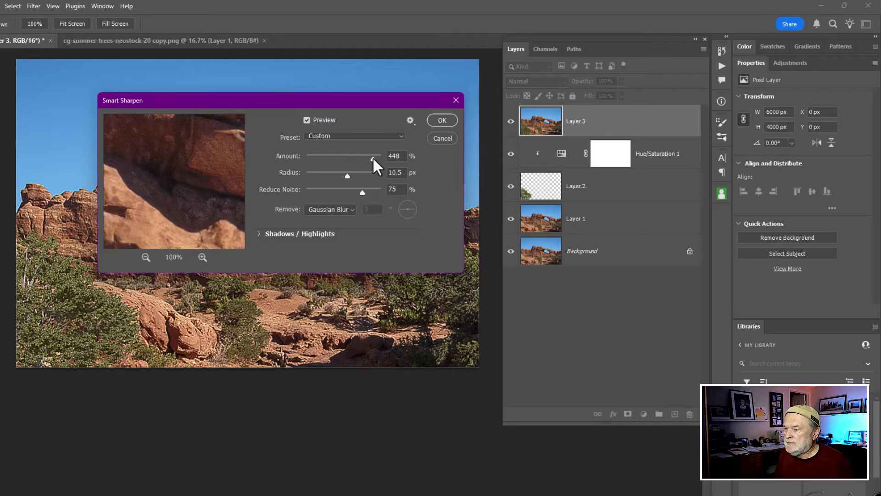
left_click_drag(354, 105, 402, 85)
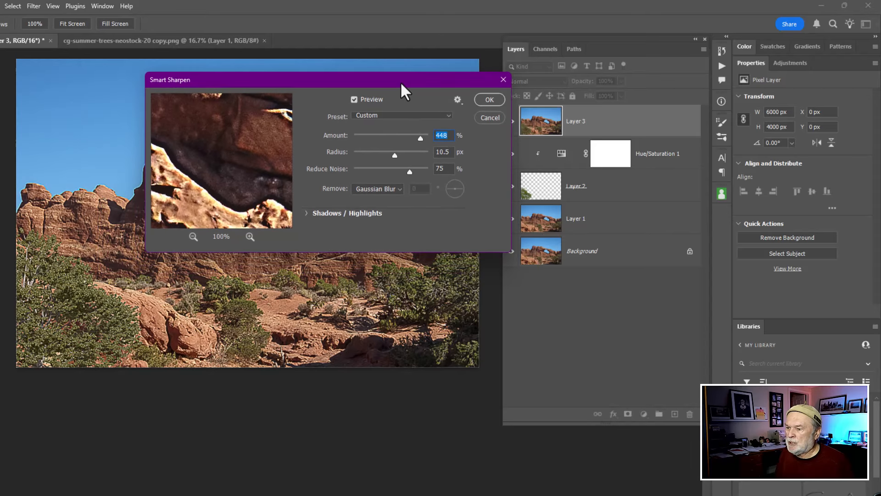
left_click(354, 100)
left_click(354, 99)
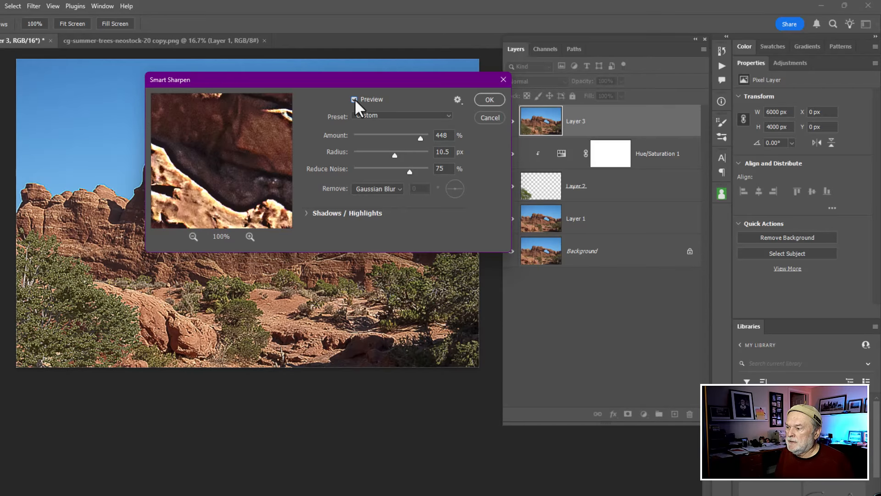
left_click(354, 99)
left_click(355, 101)
left_click(356, 100)
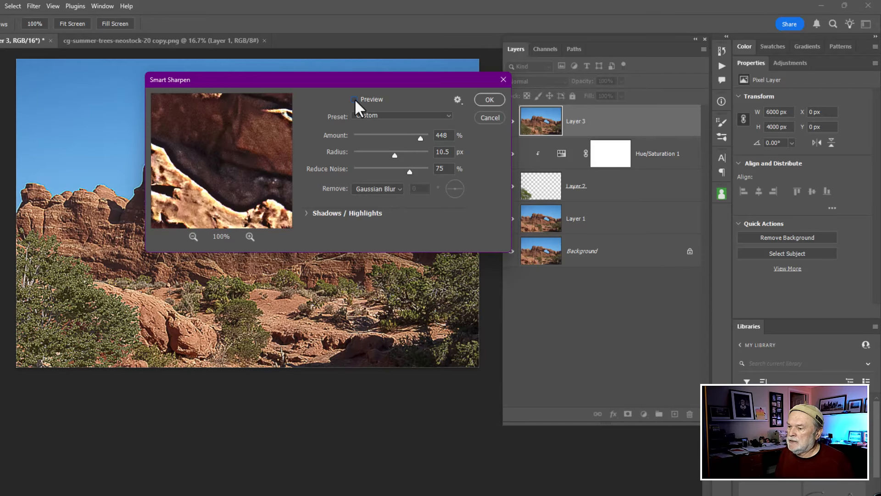
left_click(355, 100)
left_click(355, 100)
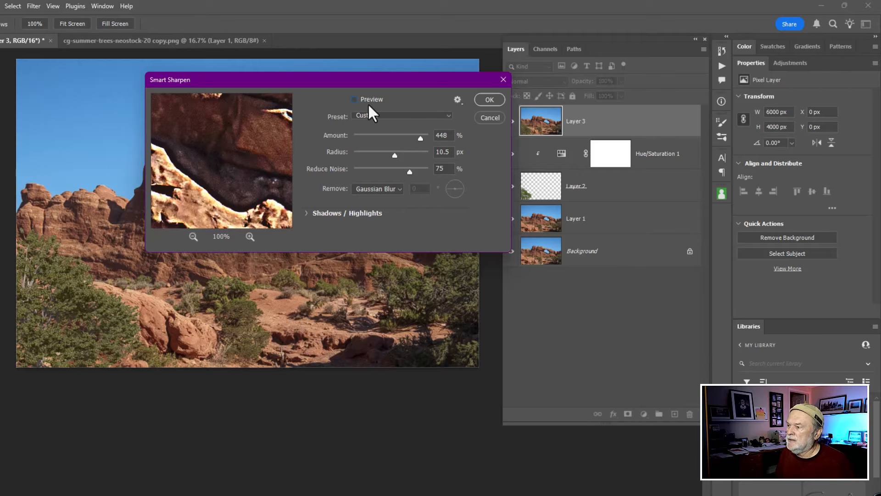
left_click(355, 101)
left_click(490, 100)
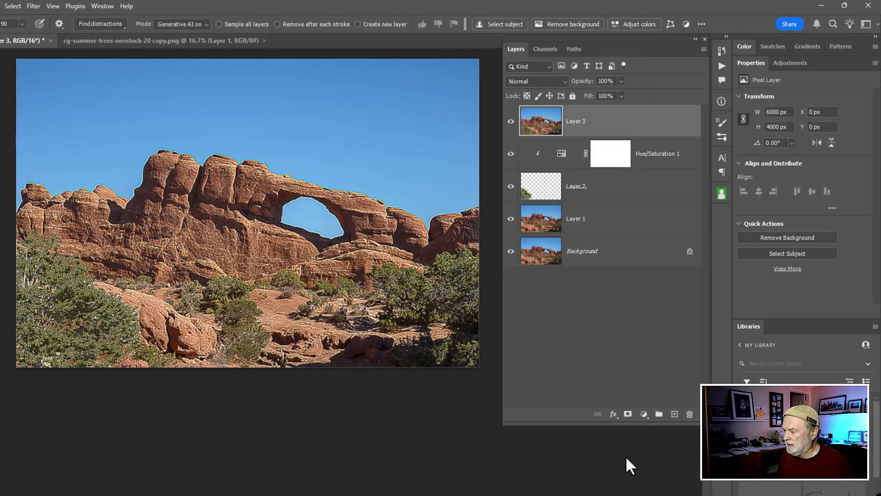
Step: Add a black layer mask to the sharpened layer, toggle it off and on, then delete the mask
left_click(628, 415, "alt")
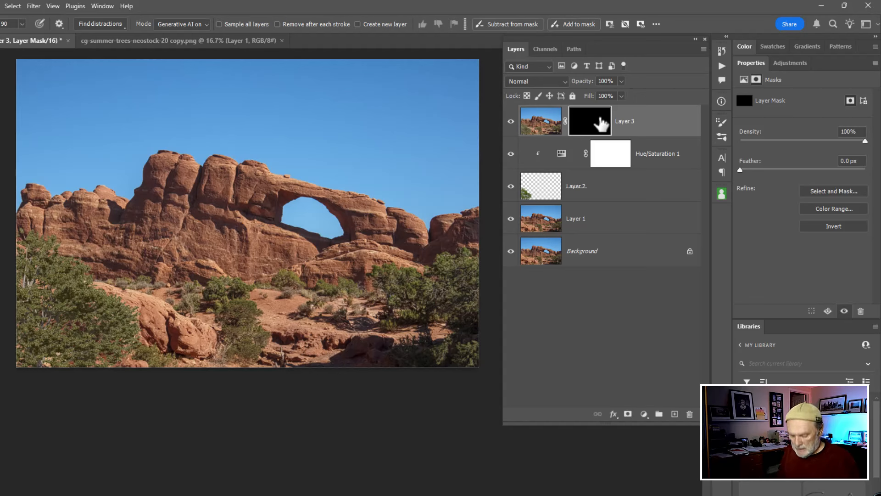
left_click(594, 129, "shift")
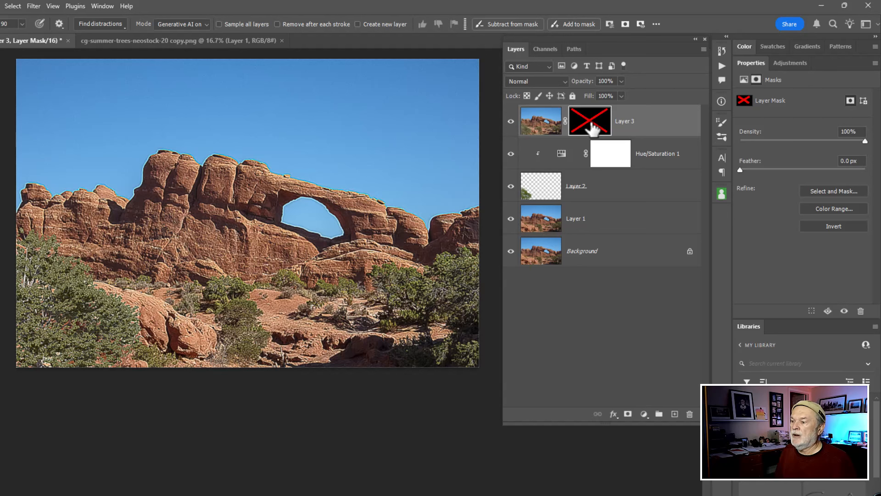
left_click(593, 129, "shift")
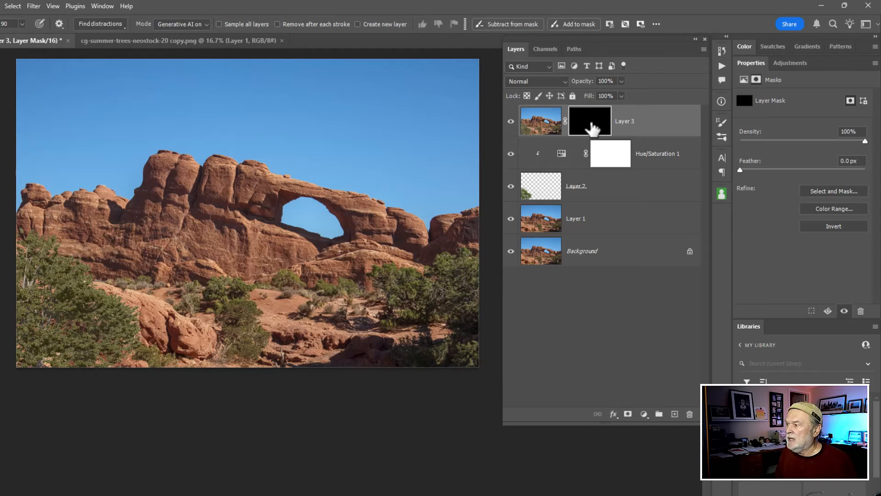
left_click(592, 129, "shift")
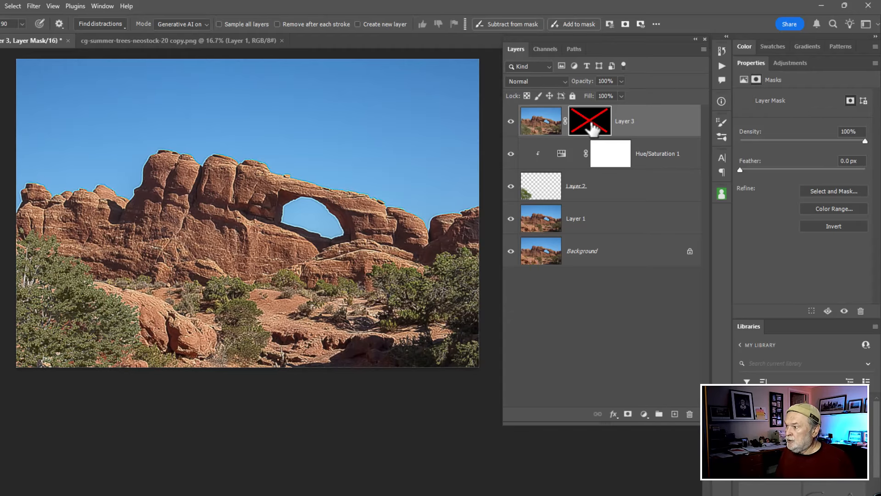
left_click(592, 129, "shift")
key("Delete")
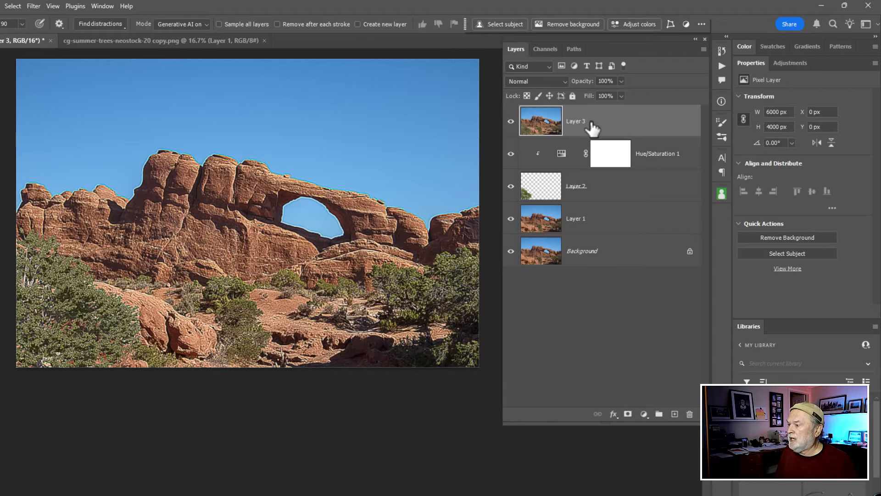
Step: Add a new layer mask to the sharpened layer and invert it to black
left_click(628, 414)
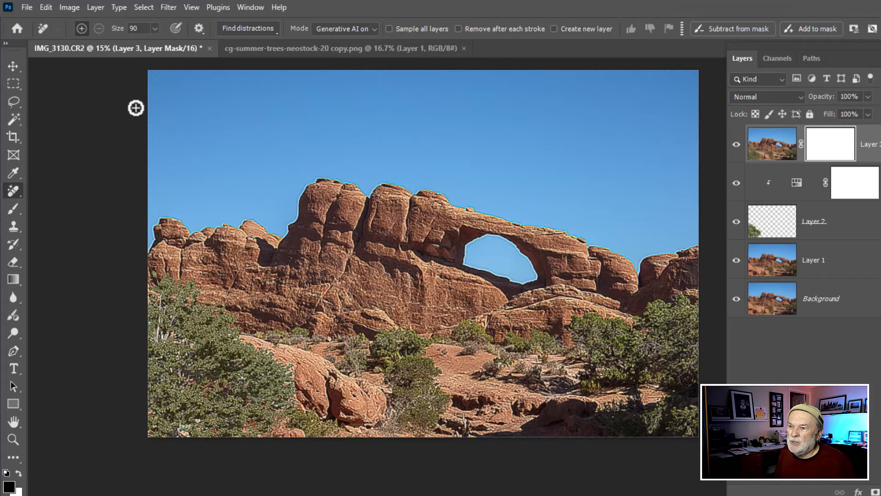
left_click(46, 7)
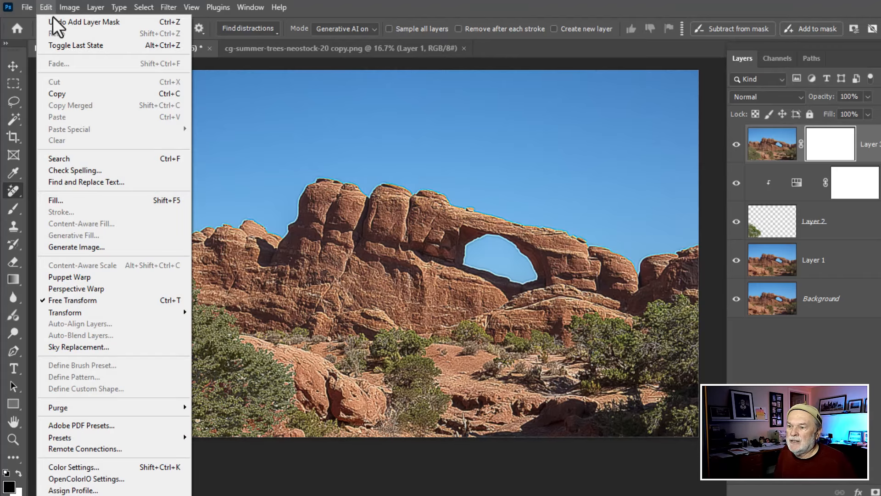
left_click(64, 200)
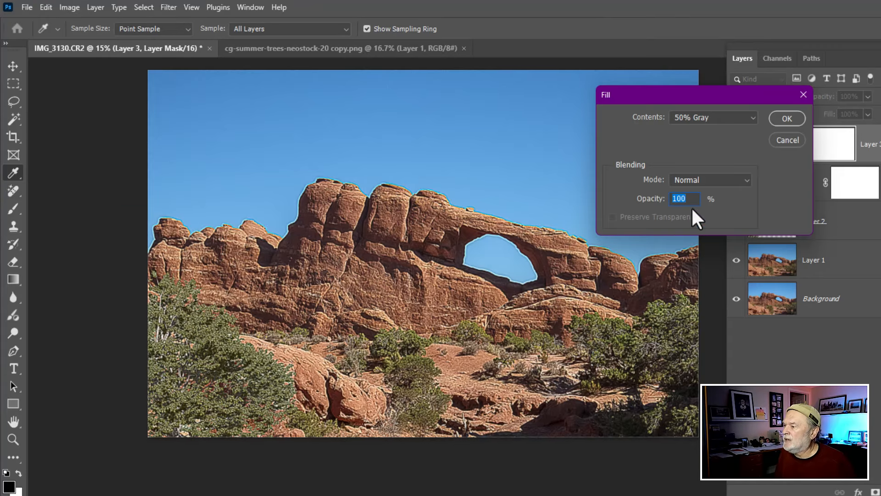
left_click(701, 119)
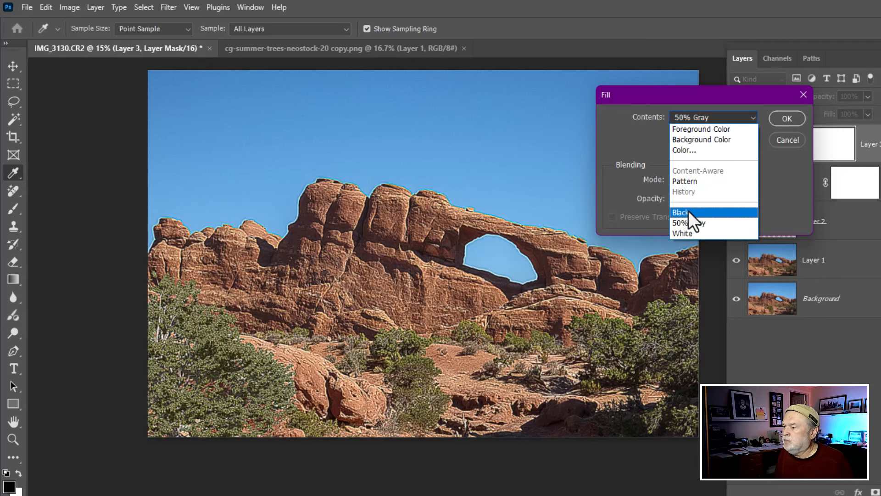
left_click(790, 139)
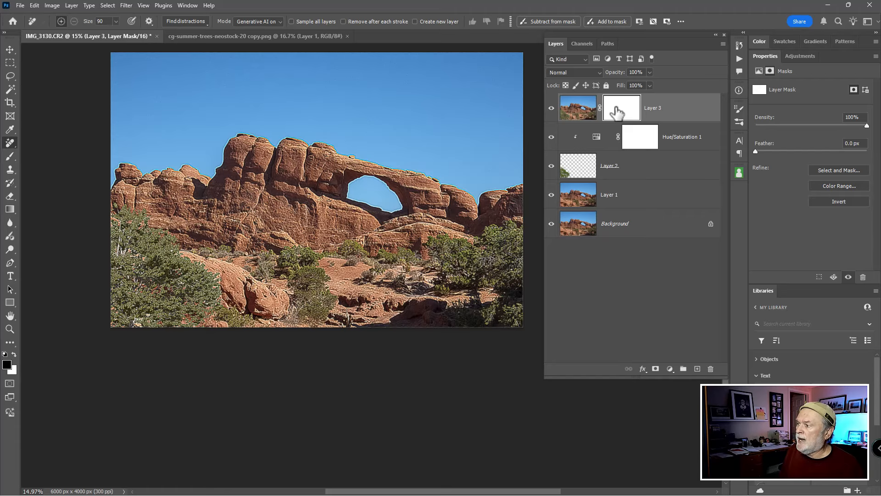
key("ctrl+i")
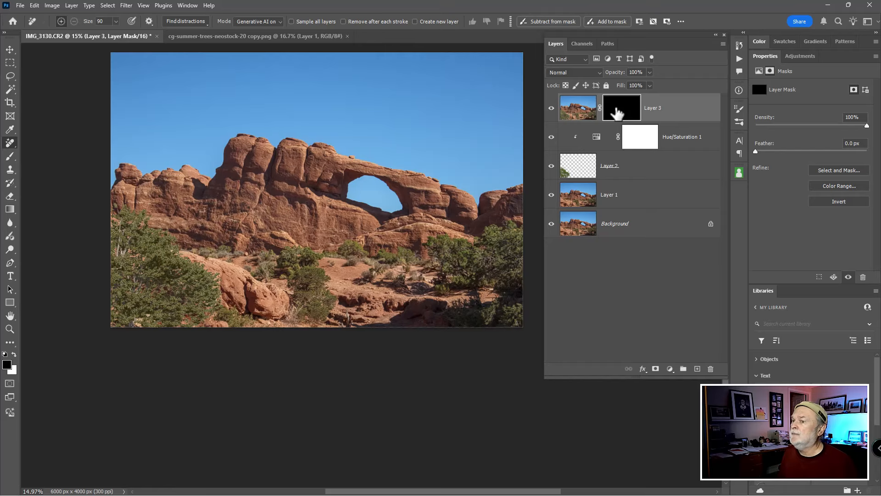
left_click(52, 6)
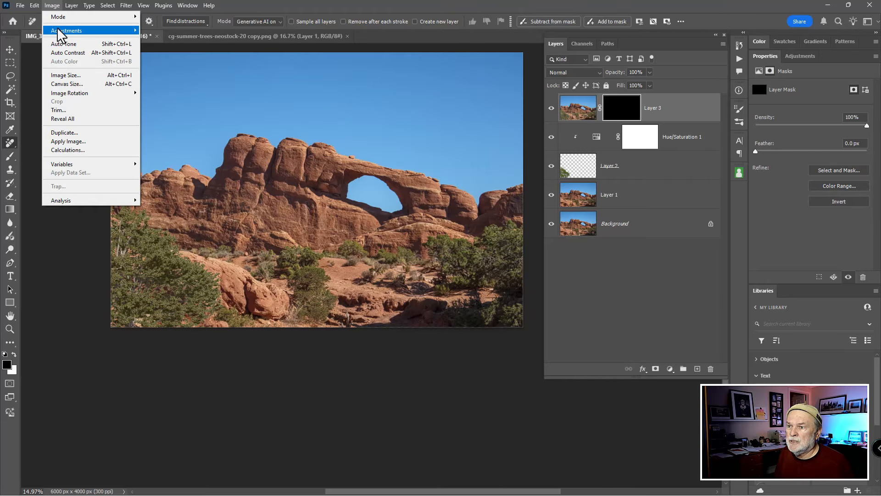
mouse_move(59, 31)
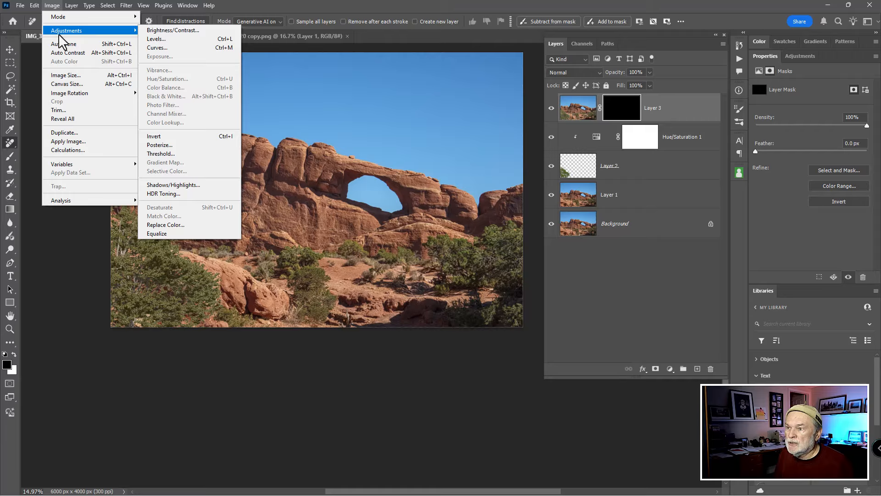
mouse_move(107, 9)
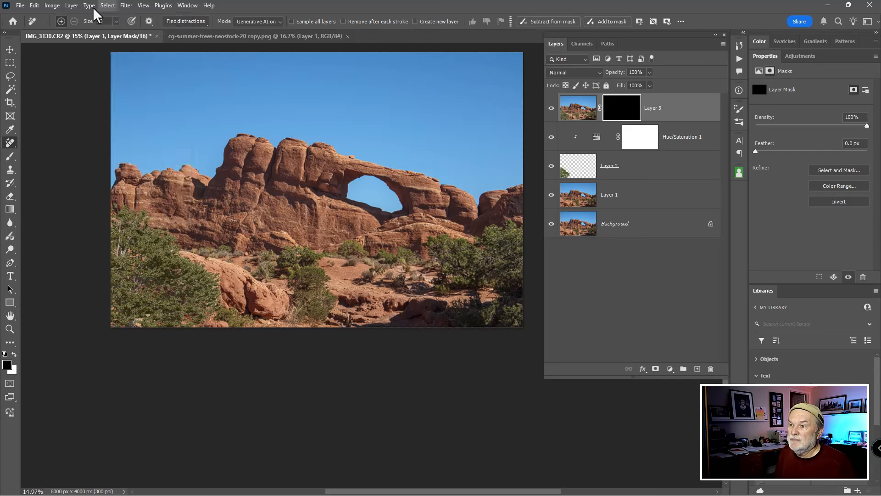
mouse_move(64, 7)
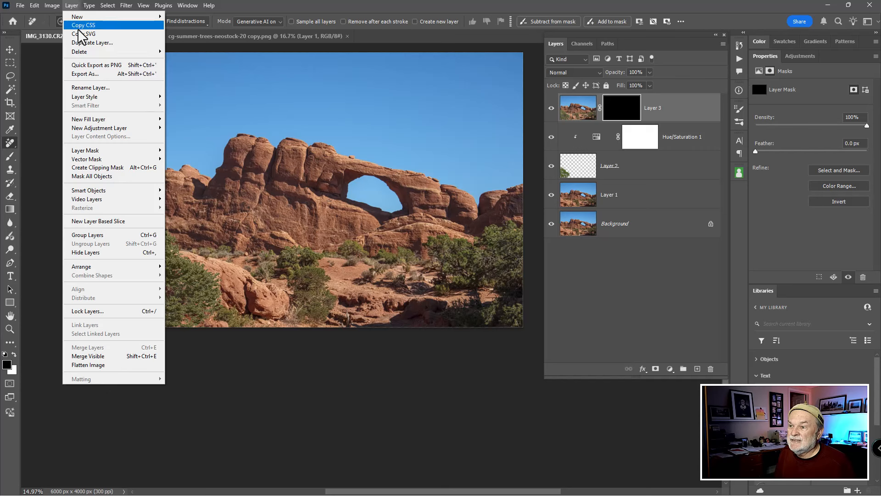
mouse_move(86, 97)
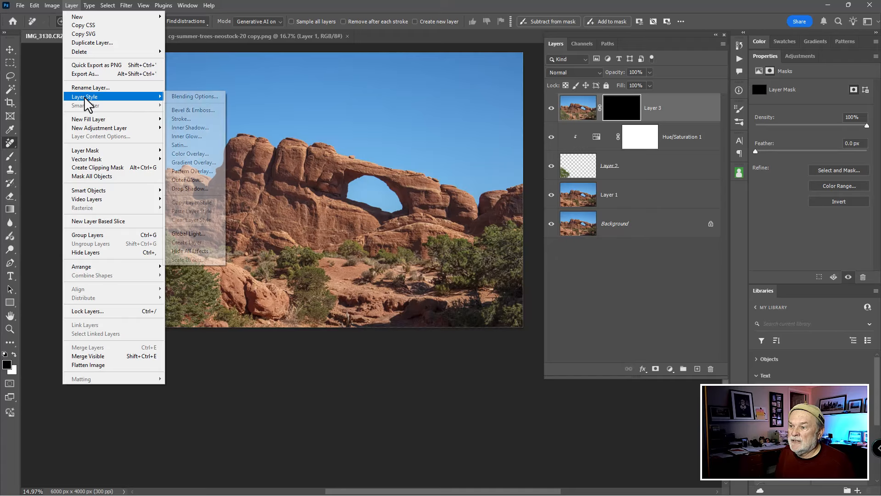
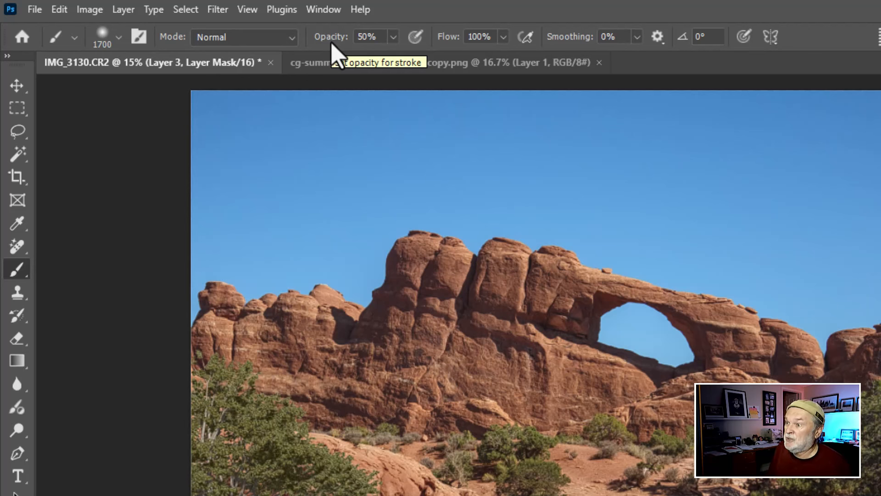
Step: Set the brush to 50% opacity with white foreground and a smaller size, and paint sharpening into the mask over the arch rocks
key("0")
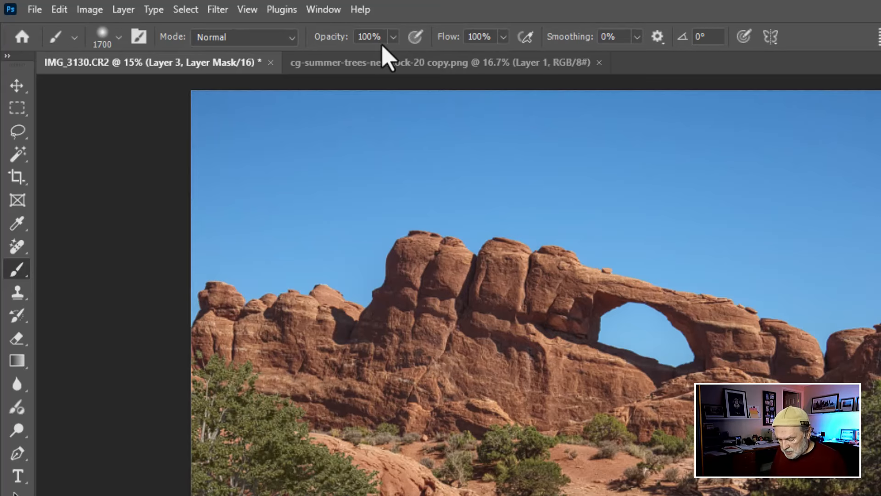
key("5")
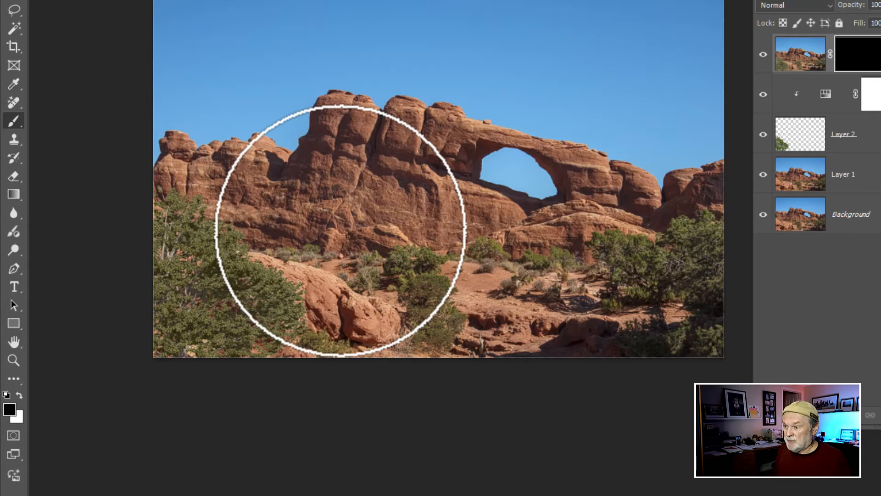
key("bracketleft")
key("bracketleft")
key("bracketleft")
key("bracketleft")
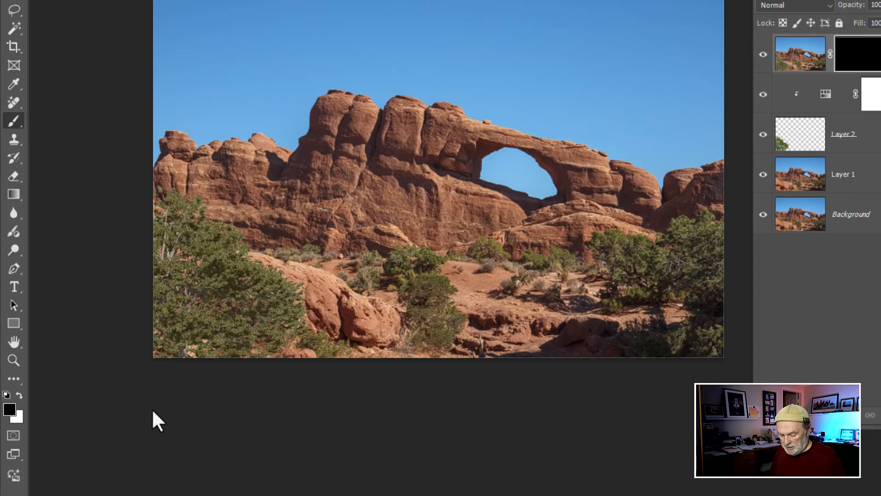
key("x")
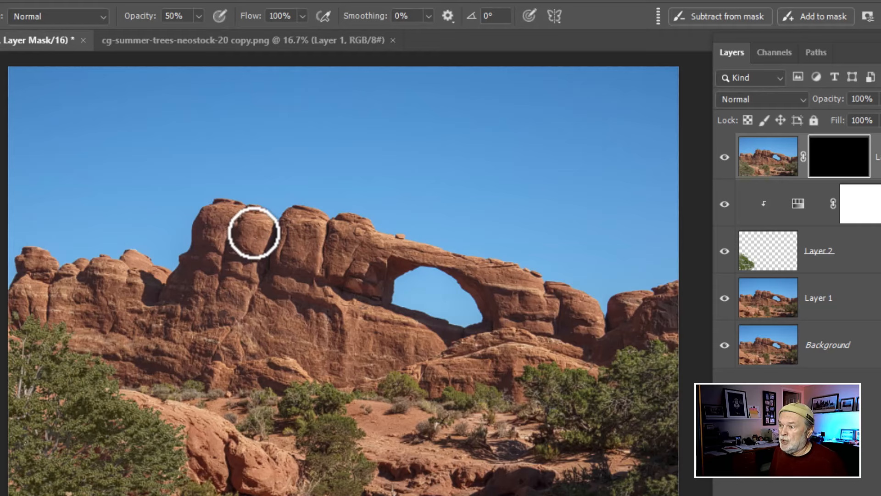
left_click_drag(254, 233, 239, 260)
left_click_drag(212, 223, 209, 245)
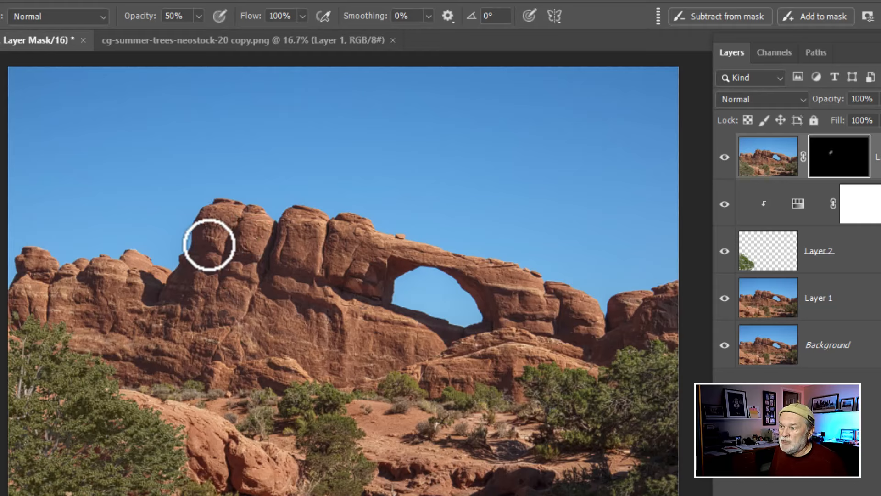
left_click_drag(202, 338, 177, 339)
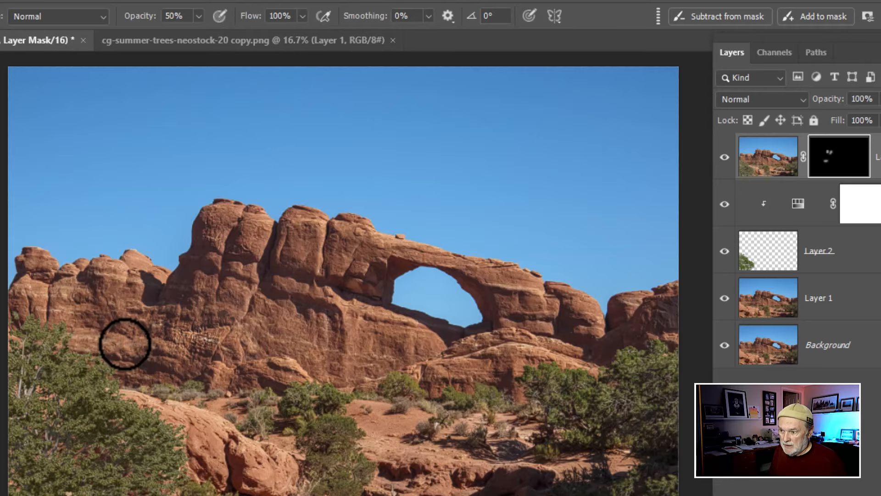
left_click_drag(122, 340, 89, 338)
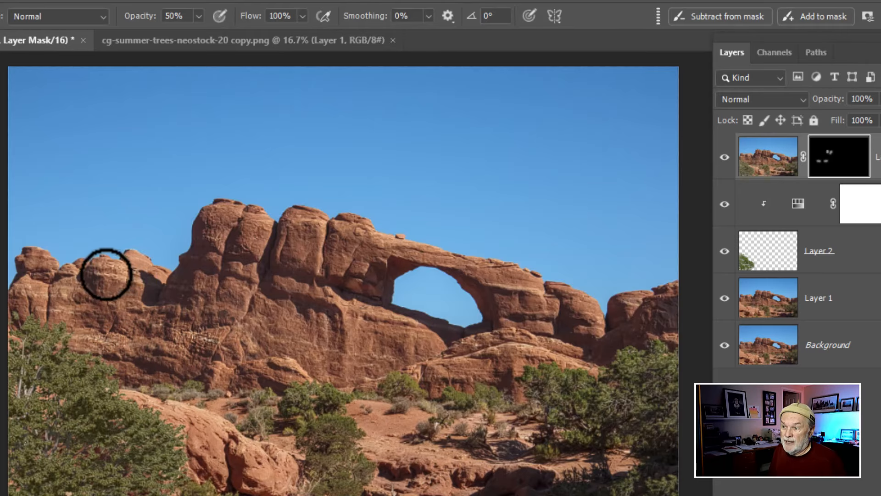
mouse_move(106, 275)
left_mouse_down()
mouse_move(47, 289)
mouse_move(77, 281)
mouse_move(64, 315)
left_mouse_up()
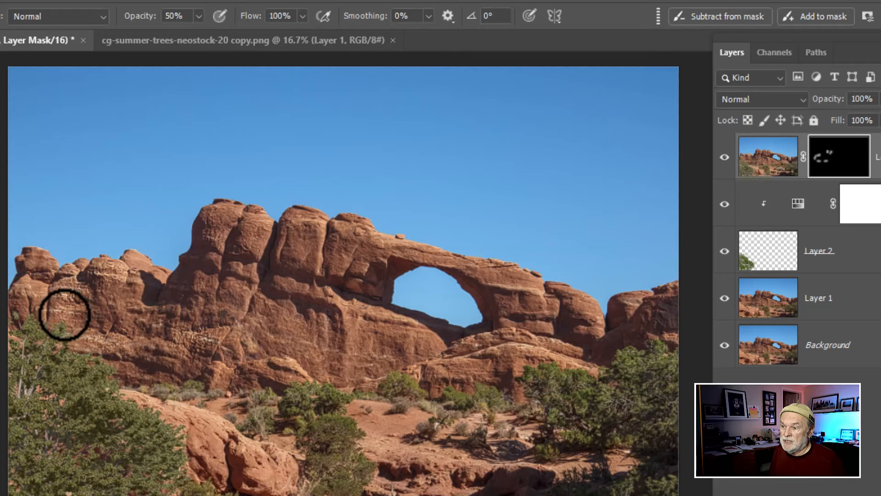
Step: Raise brush opacity to 100% and paint sharpening into the mask over the trees and foreground rocks on both sides
key("0")
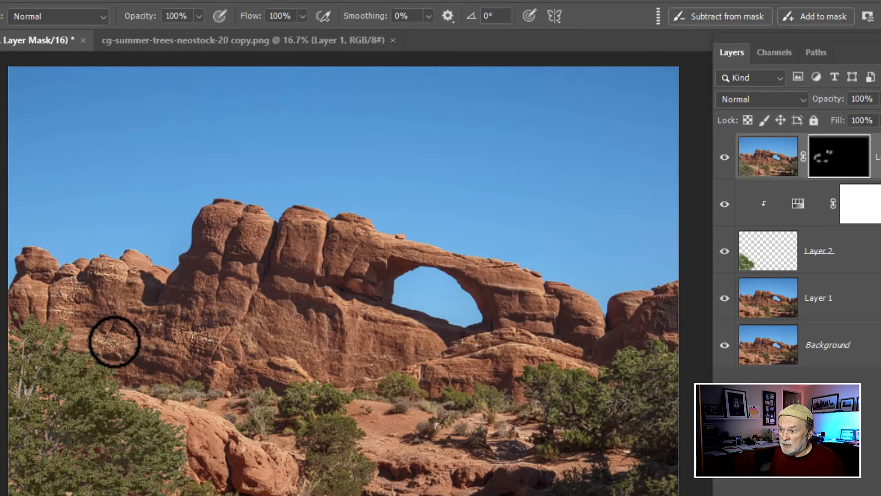
left_click(66, 367)
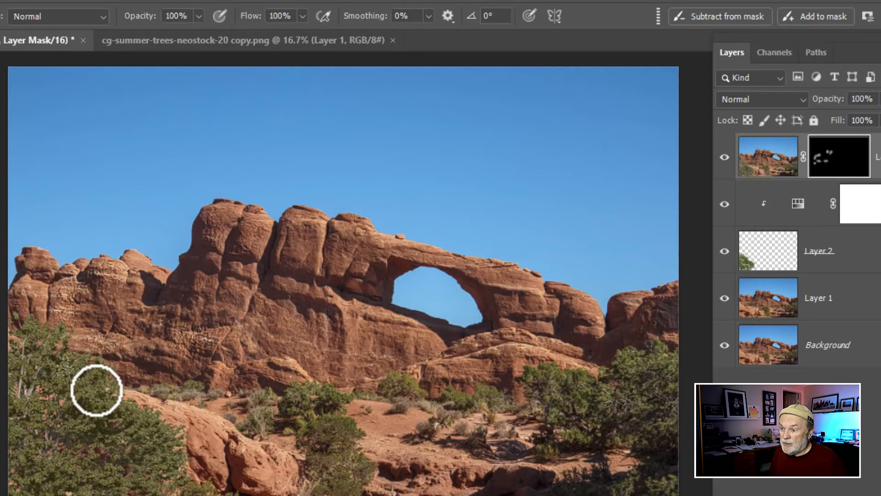
left_click(97, 381)
mouse_move(99, 386)
left_mouse_down()
mouse_move(148, 431)
mouse_move(74, 431)
left_mouse_up()
left_click(39, 425)
left_click(303, 440)
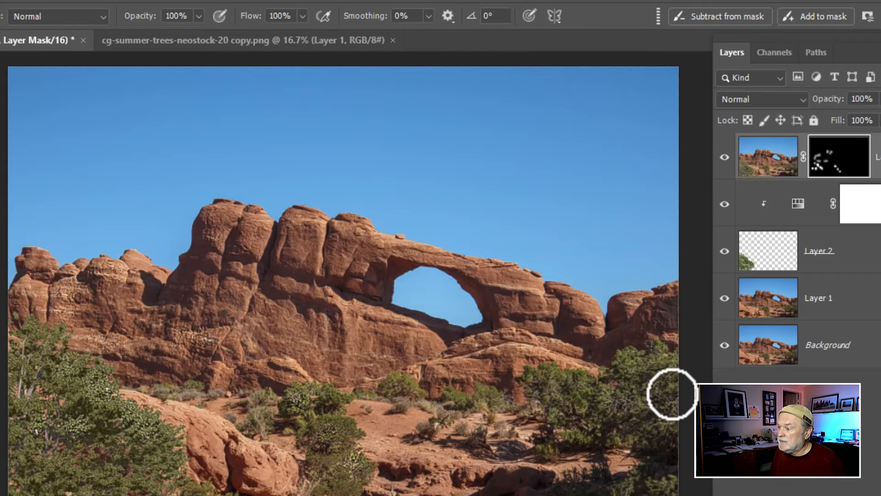
left_click_drag(652, 368, 639, 364)
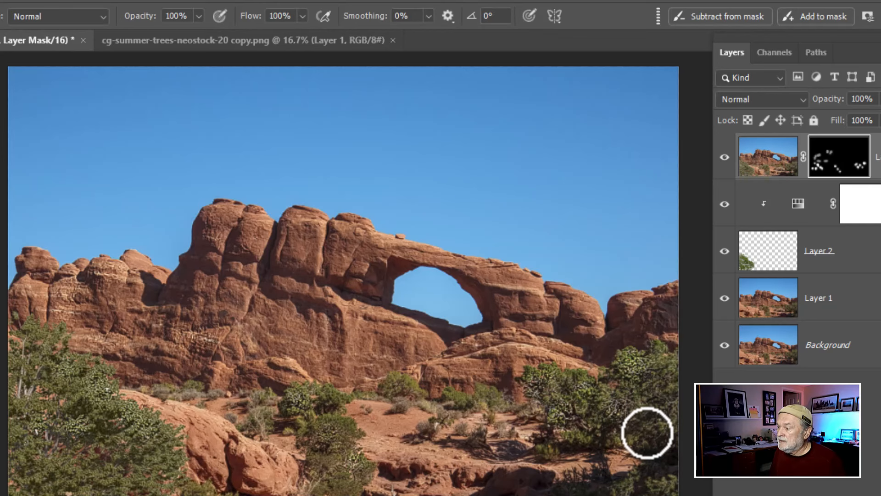
mouse_move(514, 381)
left_mouse_down()
mouse_move(419, 376)
mouse_move(396, 352)
mouse_move(415, 337)
mouse_move(368, 328)
mouse_move(294, 347)
mouse_move(355, 369)
mouse_move(308, 313)
mouse_move(288, 309)
mouse_move(345, 322)
mouse_move(298, 267)
mouse_move(302, 232)
mouse_move(303, 270)
mouse_move(350, 239)
mouse_move(345, 268)
mouse_move(375, 253)
mouse_move(446, 260)
mouse_move(499, 283)
mouse_move(520, 314)
mouse_move(535, 297)
mouse_move(543, 314)
mouse_move(566, 303)
mouse_move(594, 321)
mouse_move(592, 336)
mouse_move(646, 298)
mouse_move(646, 325)
mouse_move(678, 309)
mouse_move(671, 330)
mouse_move(652, 340)
mouse_move(601, 342)
mouse_move(618, 349)
left_mouse_up()
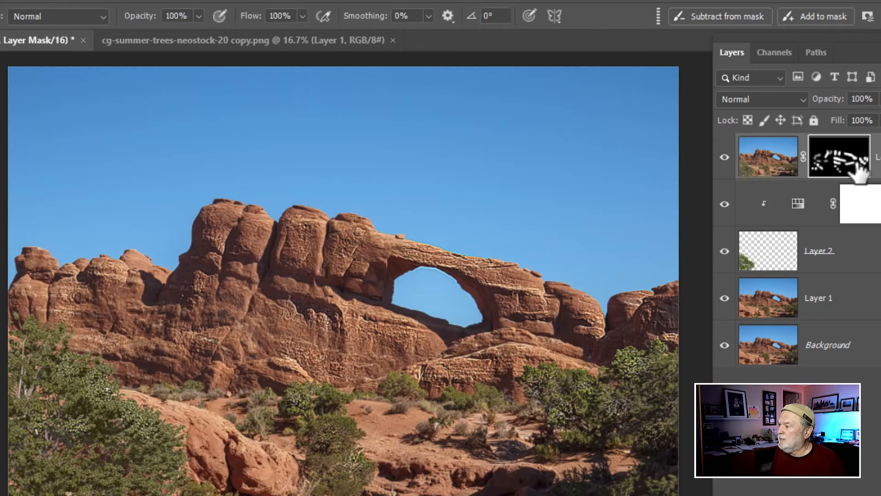
Step: Toggle the sharpened layer's visibility to compare the image with and without sharpening
left_click(724, 157)
left_click(724, 157)
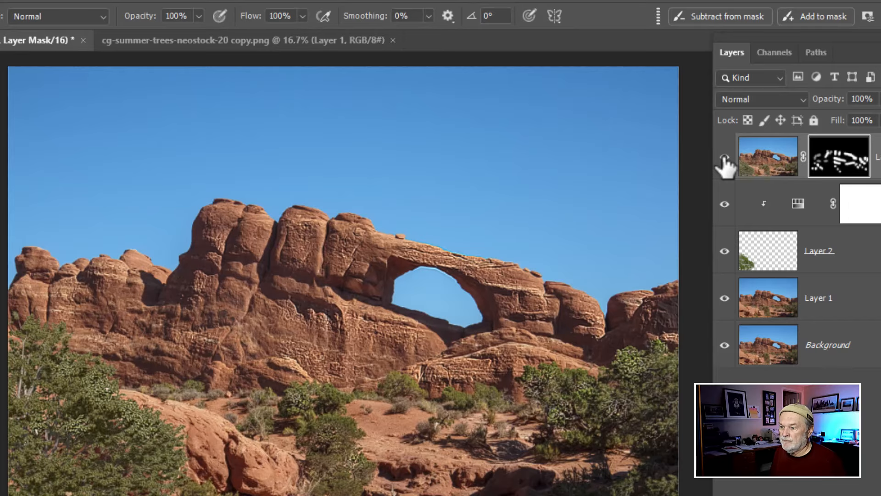
left_click(723, 158)
left_click(725, 157)
left_click(725, 158)
left_click(724, 157)
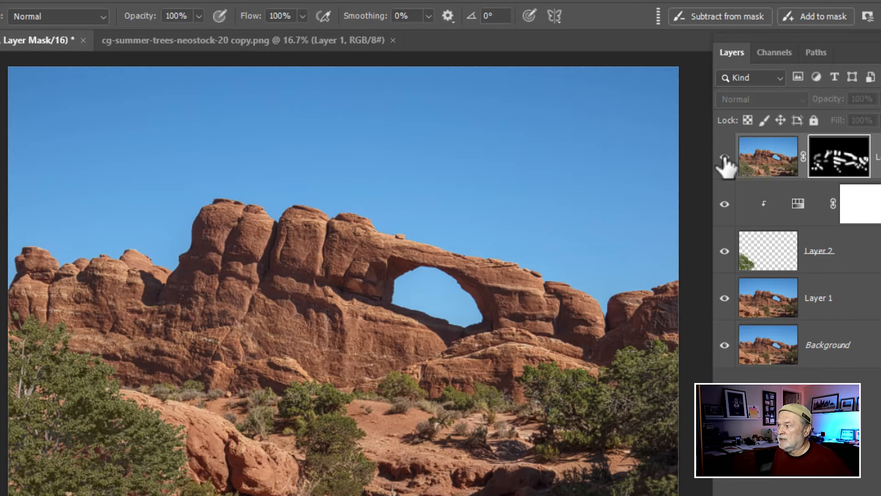
Step: Lower the sharpened layer's opacity to 51% and toggle its visibility to compare
left_click(758, 153)
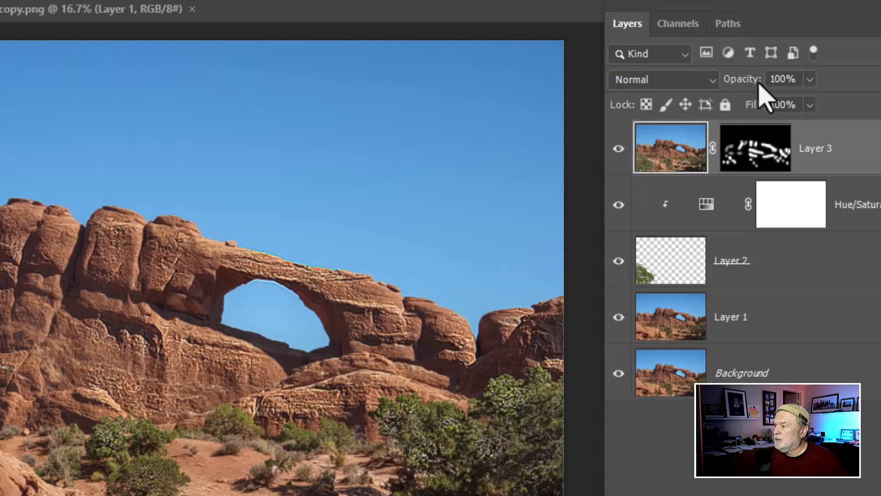
left_click_drag(828, 100, 813, 103)
mouse_move(718, 83)
left_mouse_down()
mouse_move(702, 87)
mouse_move(709, 85)
left_mouse_up()
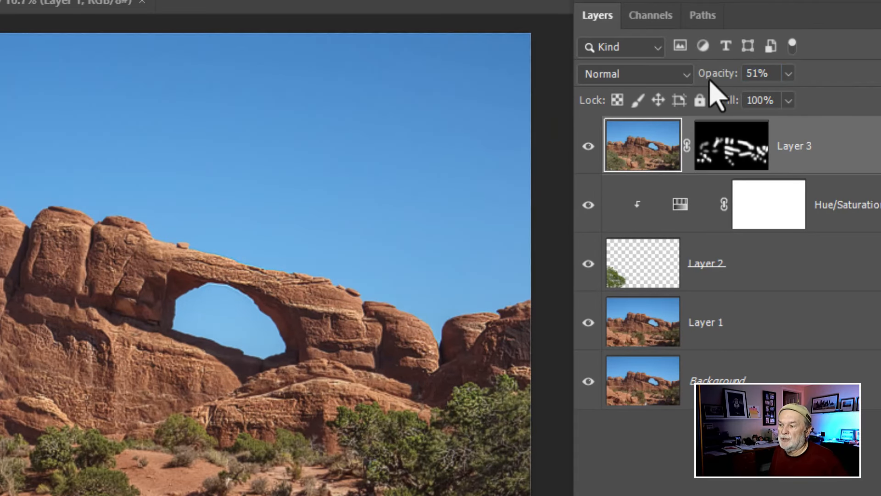
left_click(590, 148)
left_click(591, 147)
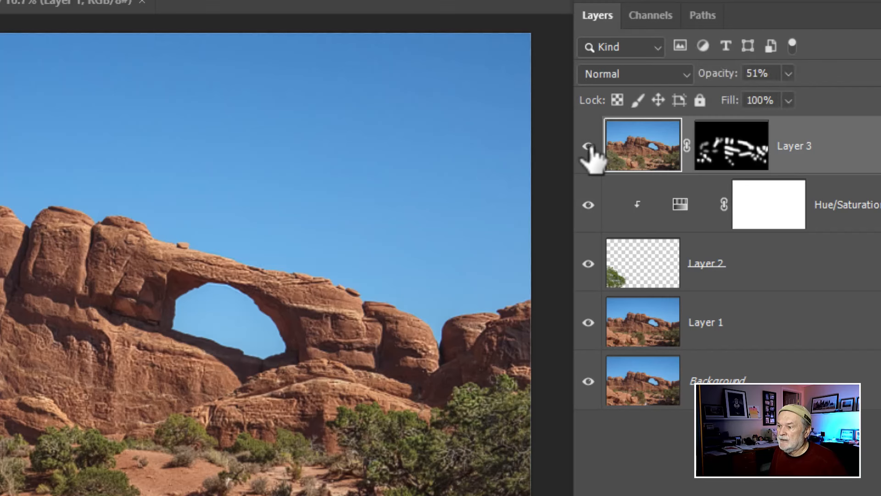
left_click(591, 146)
left_click(591, 147)
left_click(590, 147)
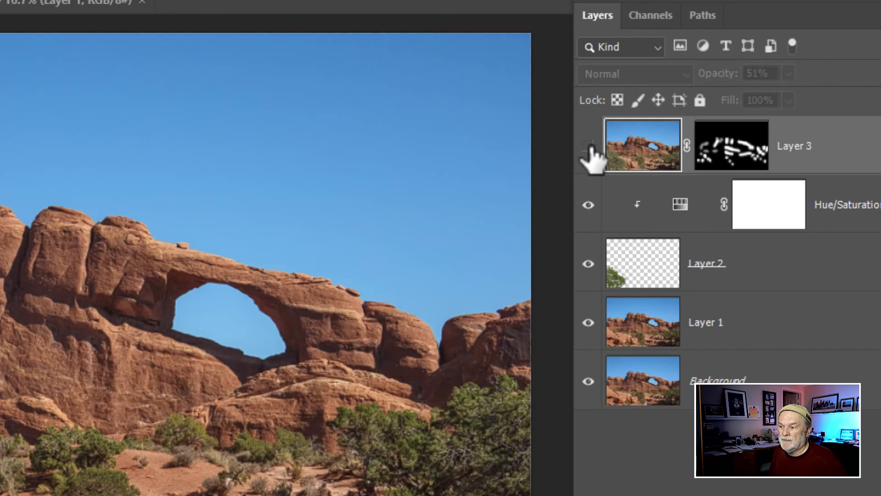
left_click(590, 146)
Step: Set the sharpened layer's opacity to 61% and toggle its visibility to compare the result
left_click_drag(702, 73, 715, 76)
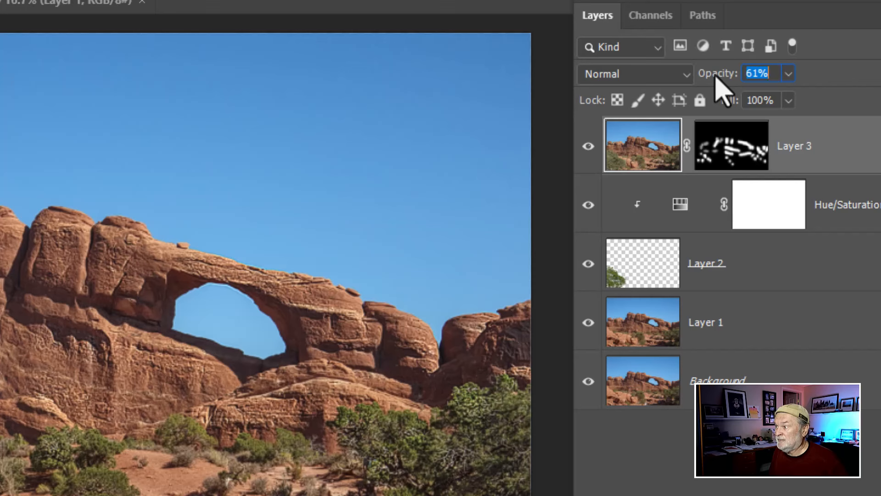
left_click(592, 147)
left_click(591, 147)
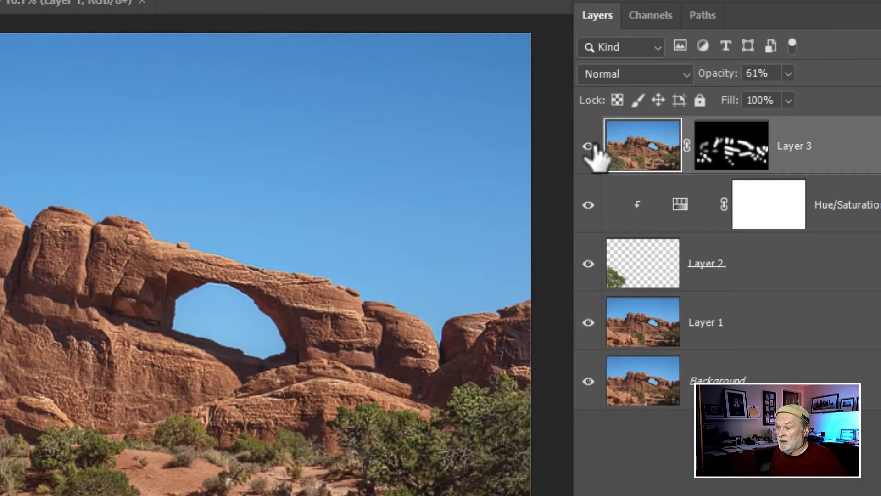
left_click(594, 147)
left_click(594, 147)
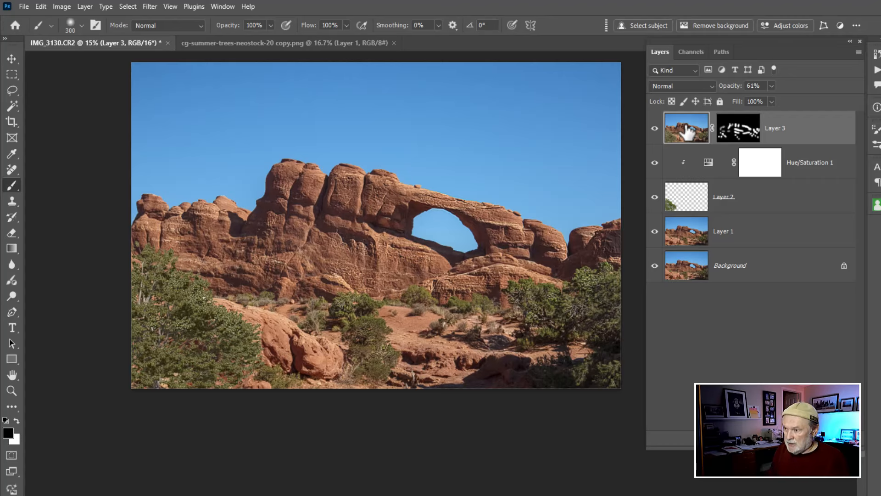
Step: Stamp all visible layers into a new layer and open Sky Replacement
key("ctrl+shift+alt+e")
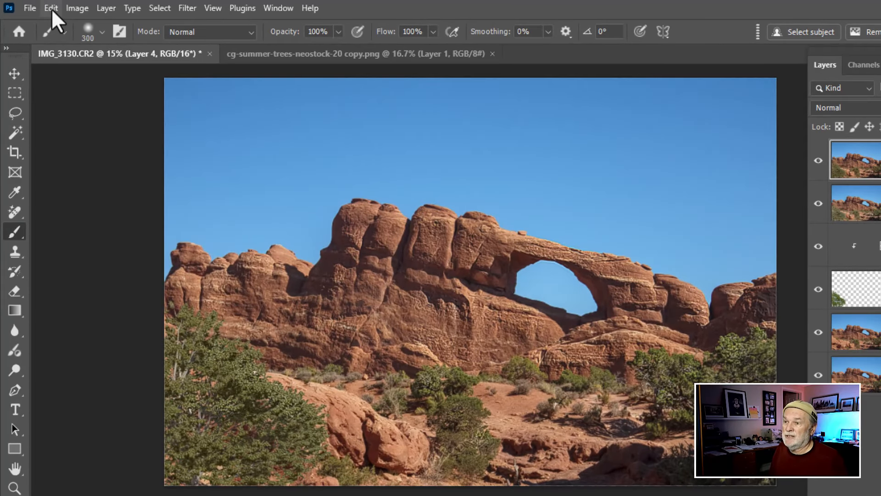
left_click(51, 10)
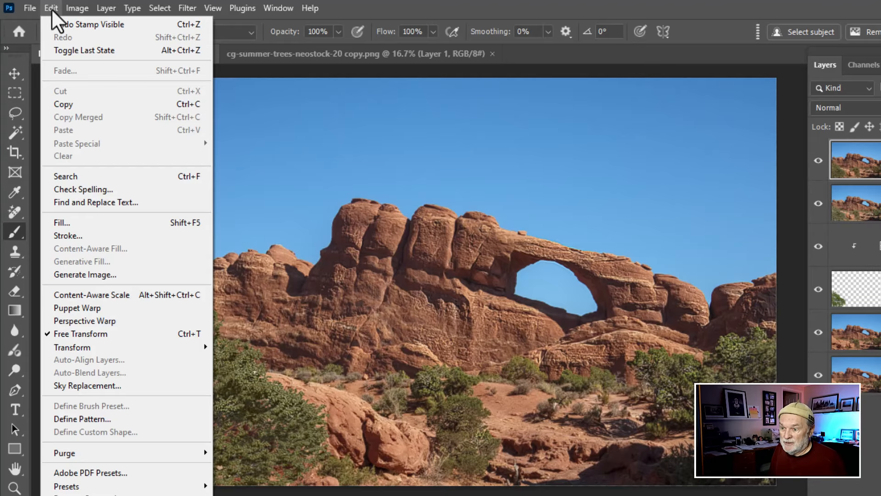
left_click(106, 390)
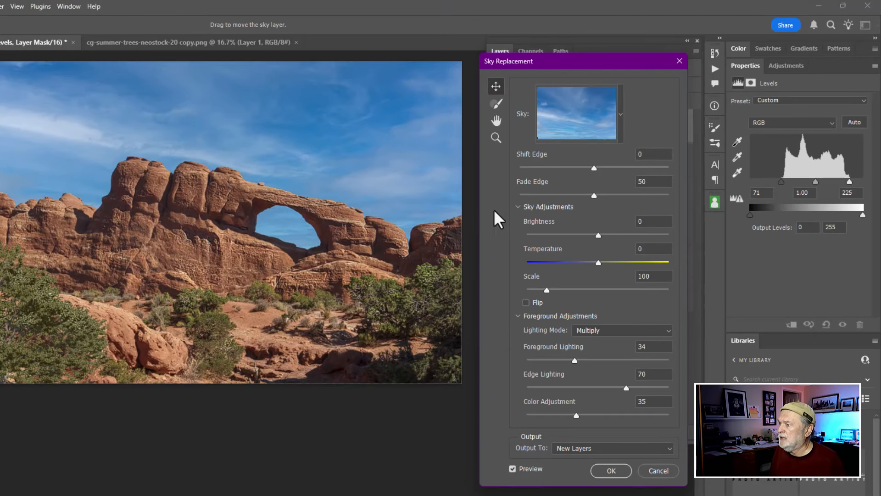
Step: Open the sky preset picker and browse the Blue Skies, Spectacular and Sunsets folders
left_click(621, 115)
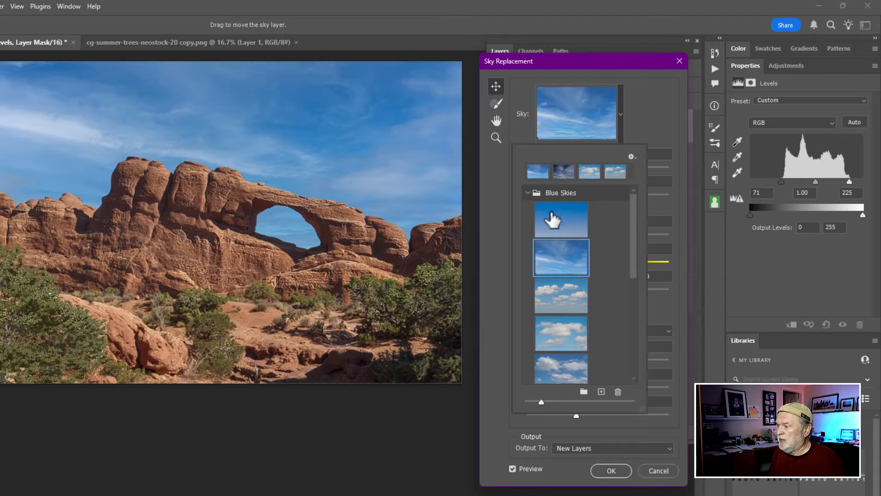
left_click(527, 193)
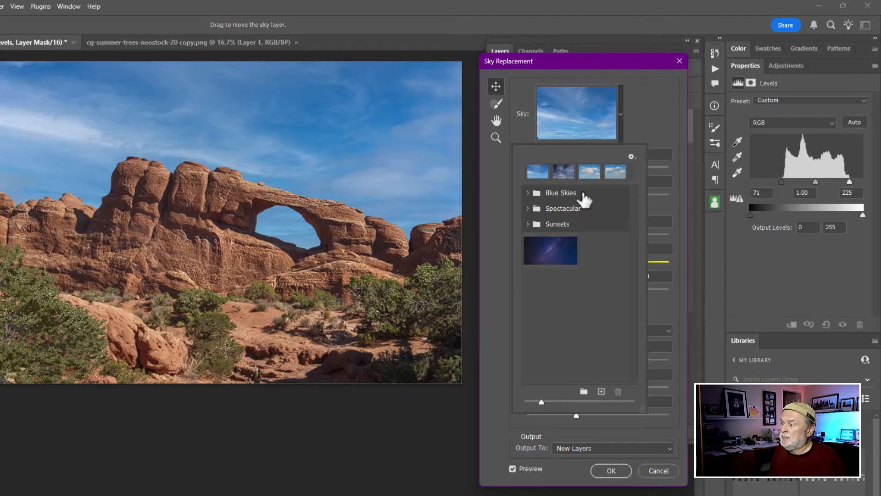
left_click(527, 209)
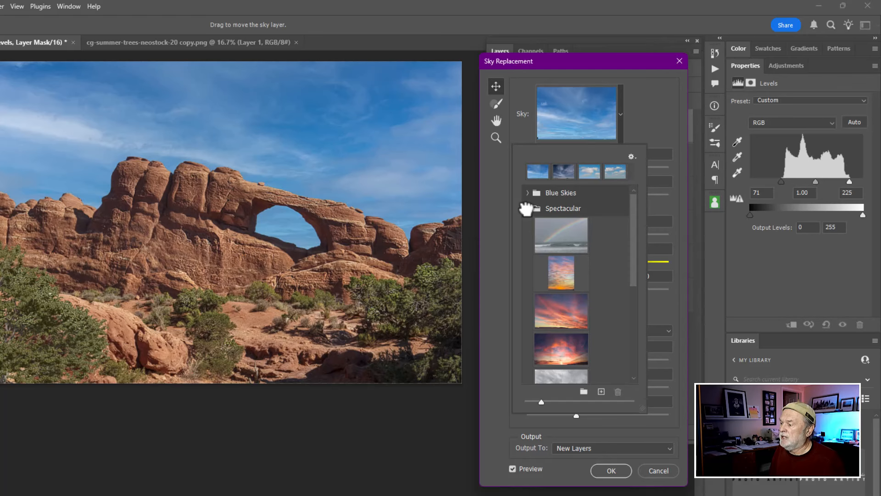
left_click(527, 208)
left_click(527, 224)
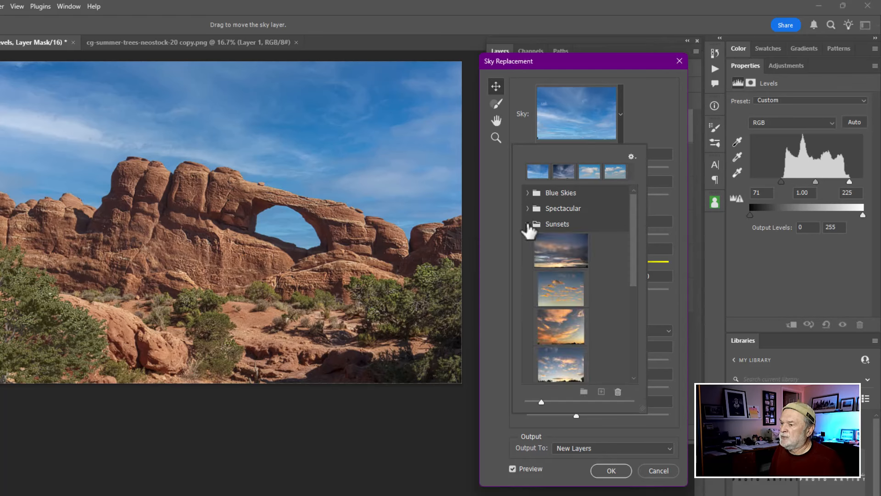
left_click(527, 224)
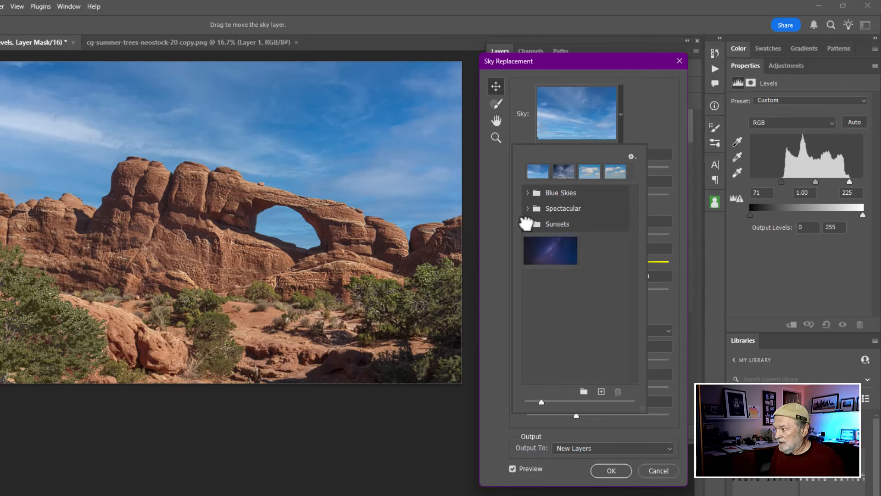
left_click(528, 193)
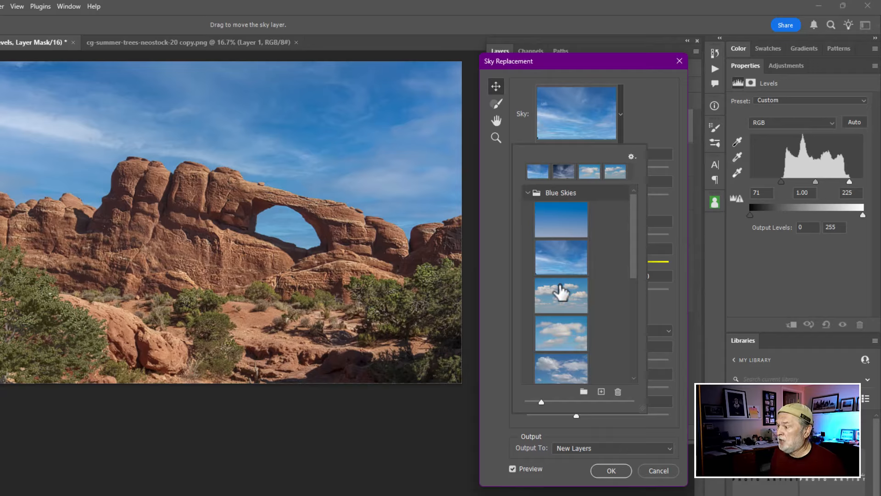
Step: Preview several Blue Skies presets on the photo and keep the wispy blue sky
left_click(560, 301)
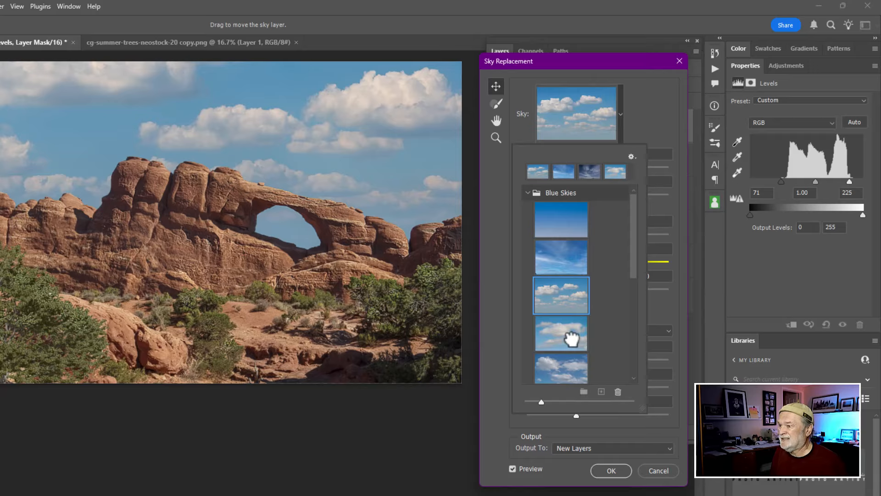
left_click(572, 339)
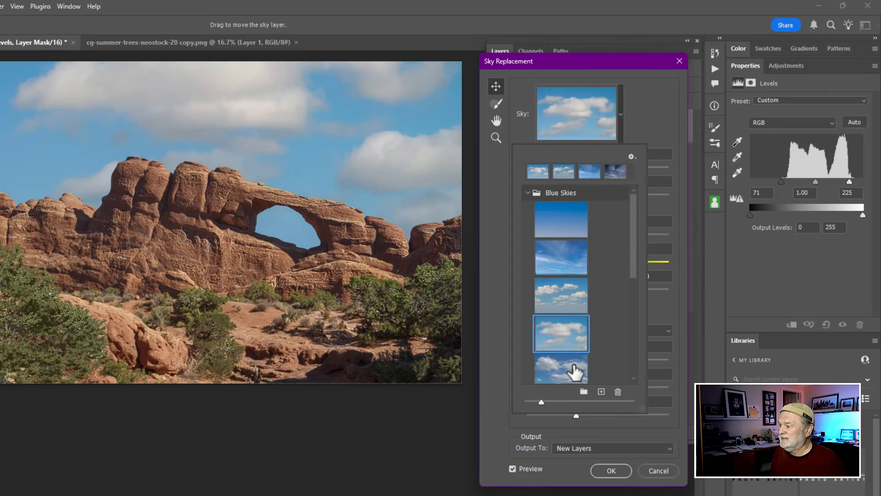
left_click(570, 366)
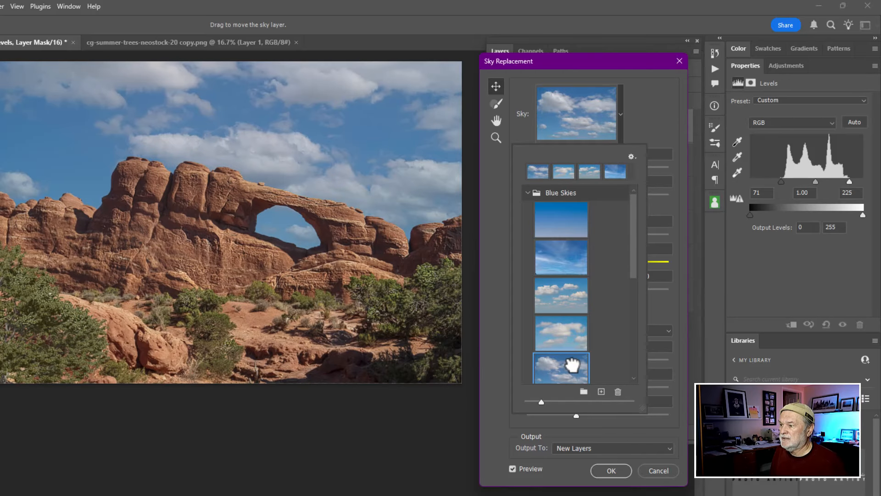
mouse_move(635, 281)
left_mouse_down()
mouse_move(635, 374)
mouse_move(635, 279)
left_mouse_up()
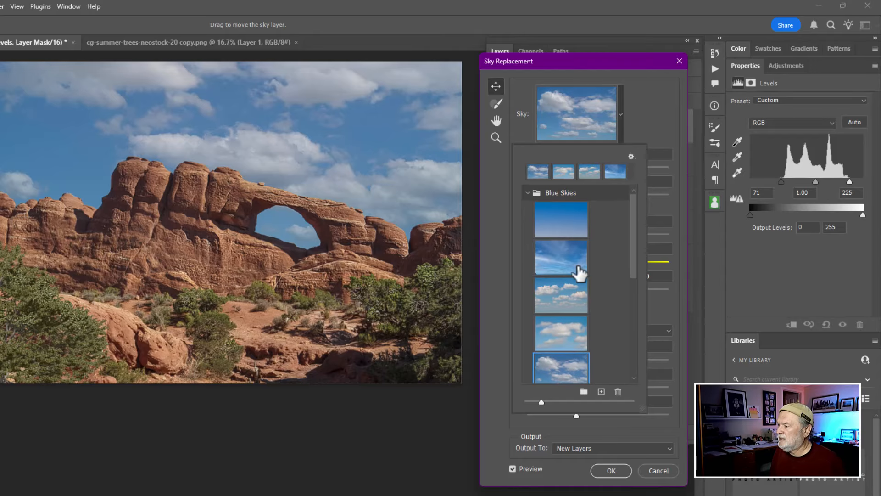
left_click(561, 258)
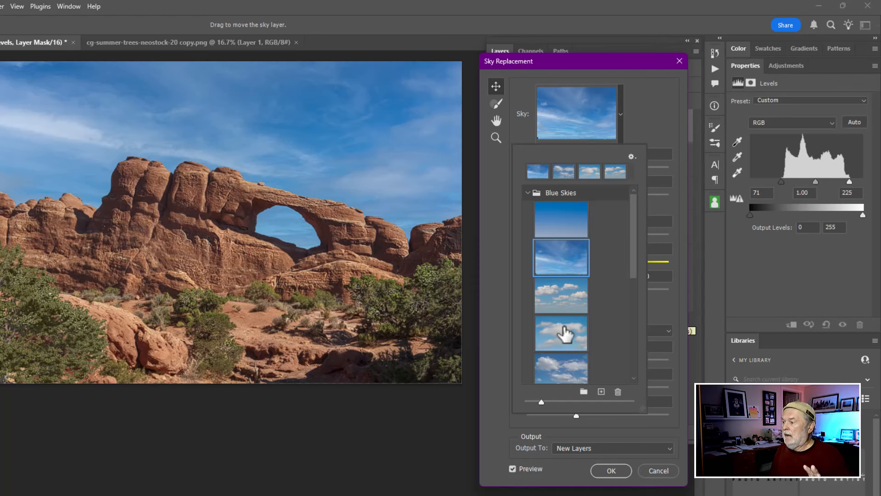
left_click(575, 368)
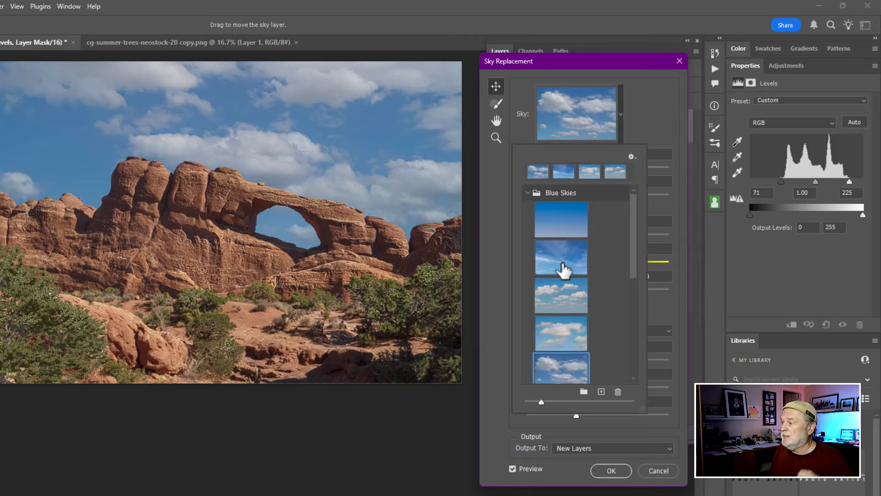
left_click(562, 265)
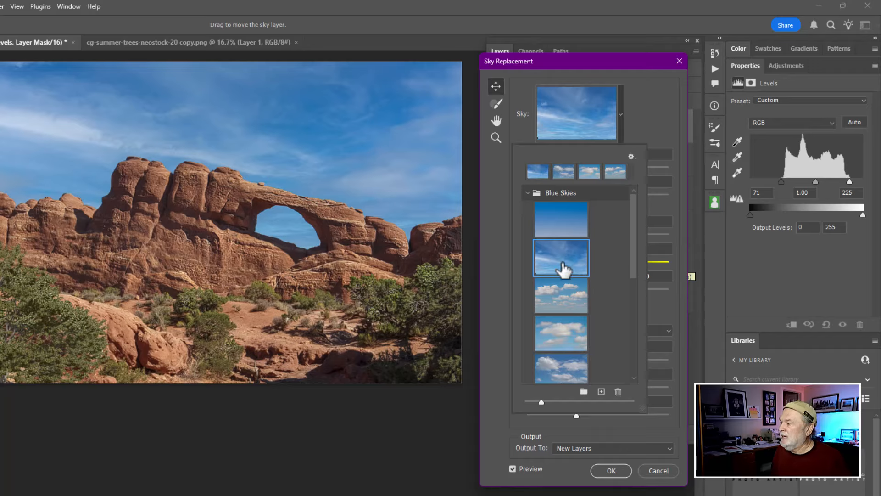
left_click(491, 250)
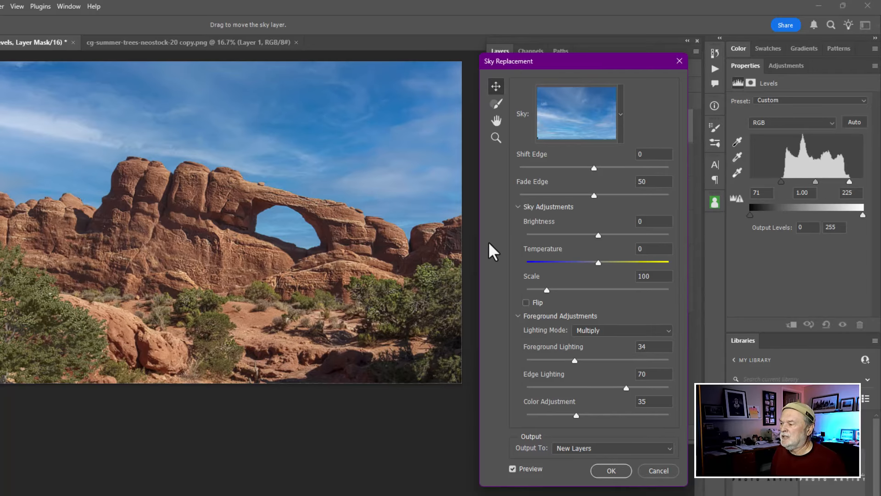
Step: Set the sky Brightness to 22 and apply Sky Replacement with output to new layers
mouse_move(599, 236)
left_mouse_down()
mouse_move(637, 235)
mouse_move(528, 242)
mouse_move(613, 235)
left_mouse_up()
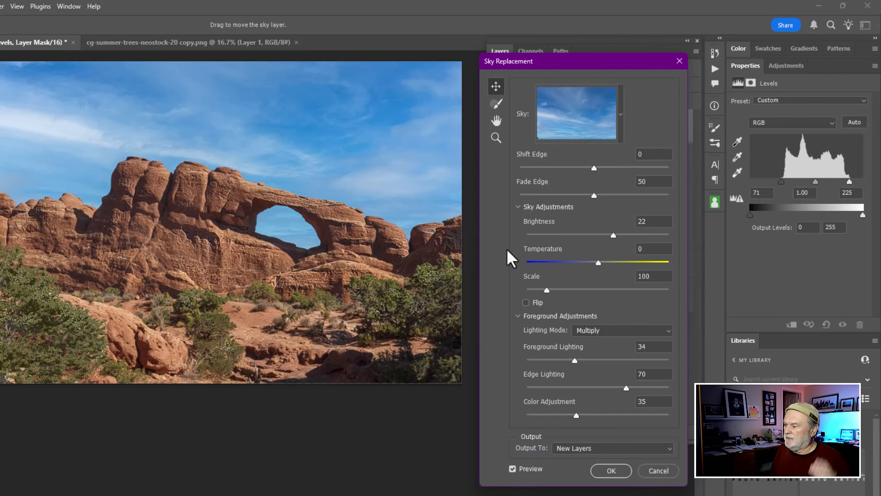
left_click(580, 449)
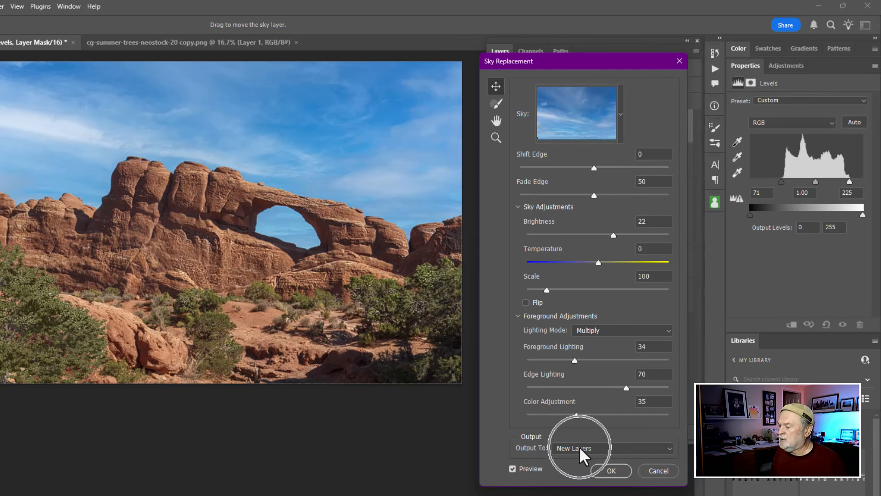
left_click(612, 470)
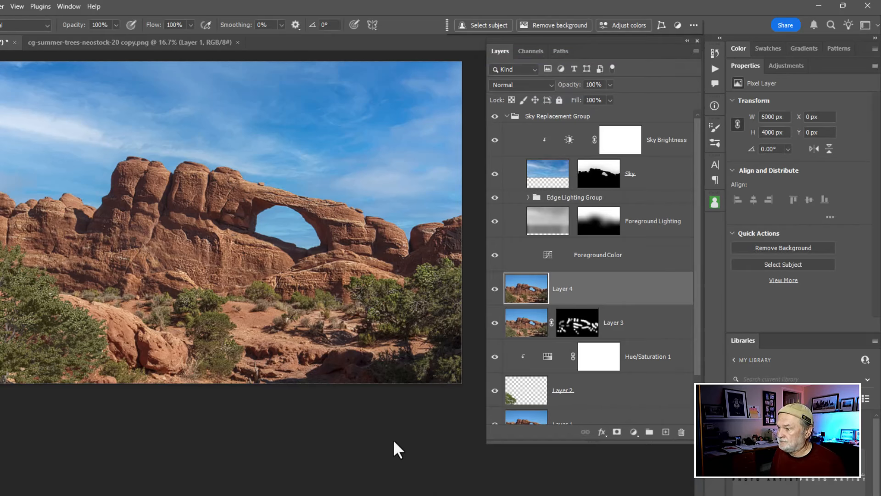
Step: Collapse the Sky Replacement Group and toggle its visibility to compare the new sky
left_click(507, 116)
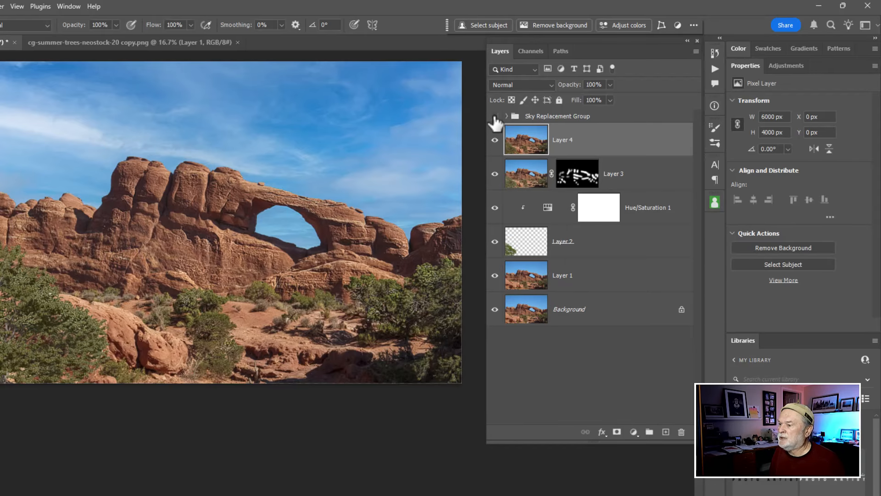
left_click(494, 116)
left_click(495, 117)
left_click(495, 116)
left_click(495, 117)
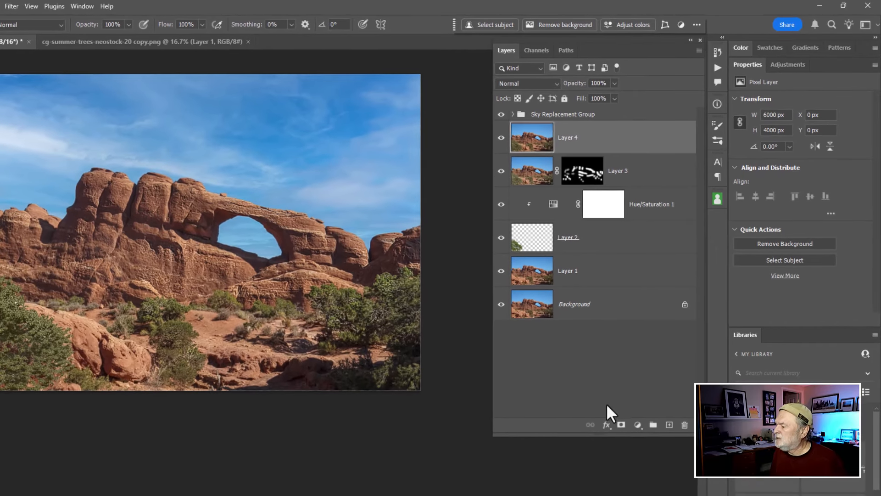
Step: Add a Curves adjustment layer and pull the midtone point down to input 136, output 105
left_click(637, 427)
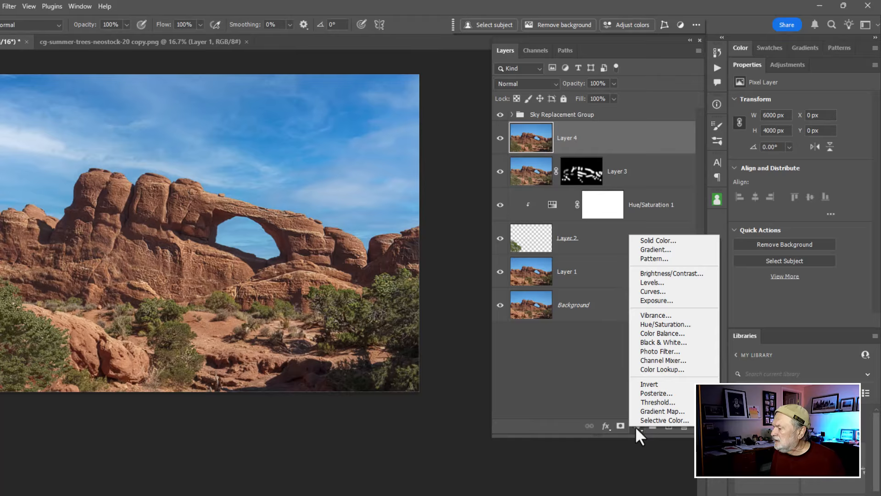
left_click(651, 293)
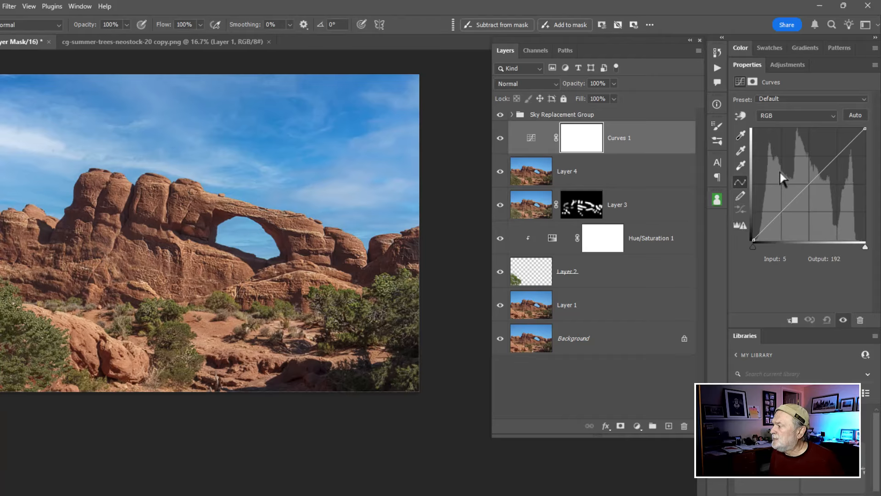
left_click_drag(791, 198, 813, 195)
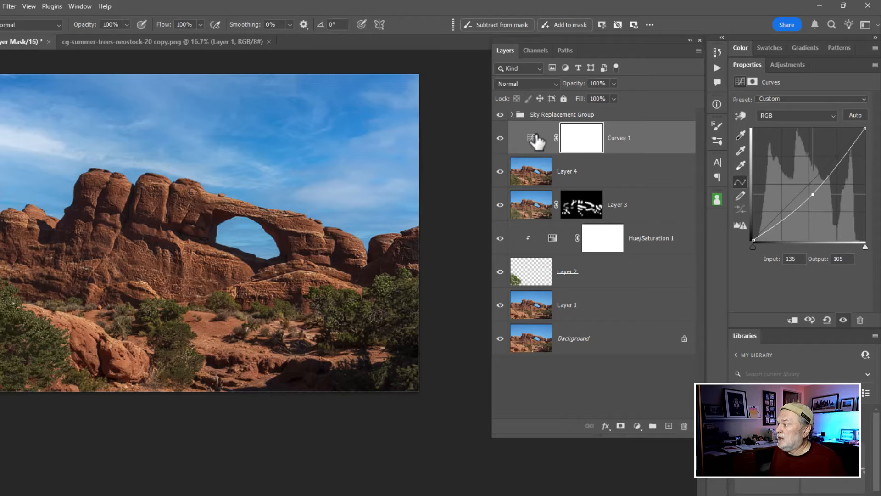
Step: Move Curves 1 above the Sky Replacement Group and set its blend mode to Luminosity
left_click_drag(536, 142, 531, 110)
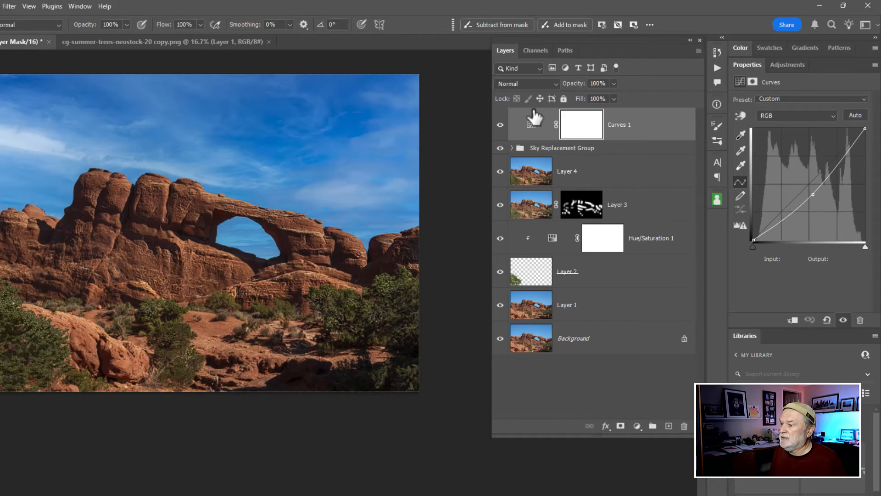
left_click(531, 128)
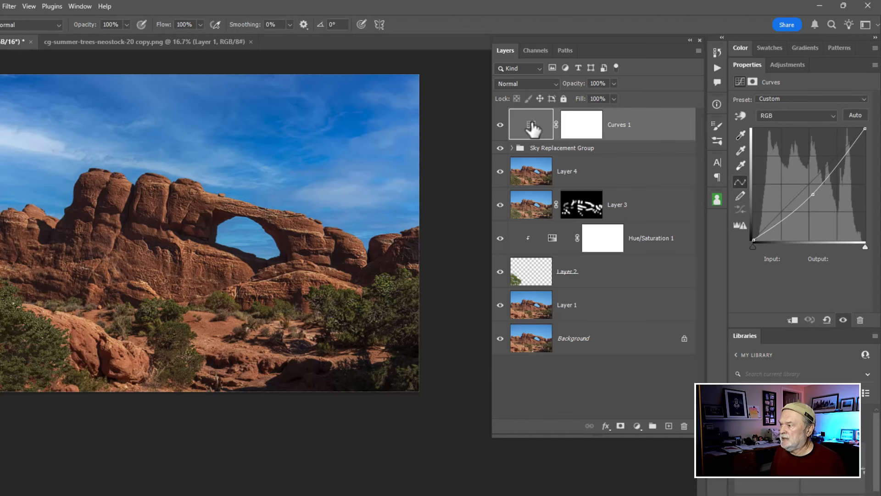
left_click(550, 84)
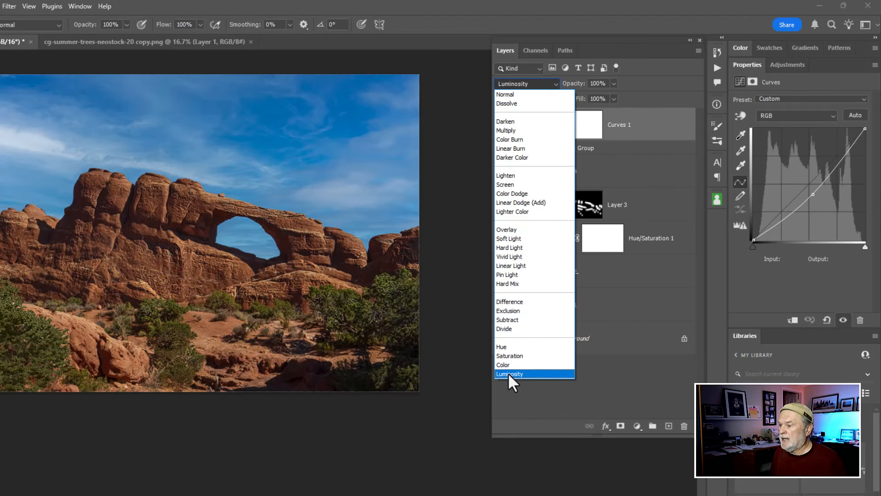
left_click(508, 373)
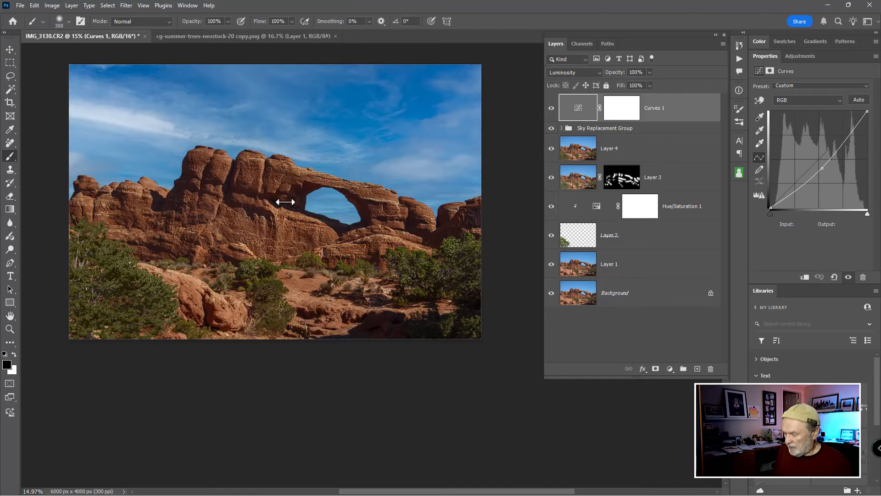
Step: Enlarge the brush to 1500 px and delete the stray paint layer accidentally created in the sky group
key("bracketright")
key("bracketright")
key("bracketright")
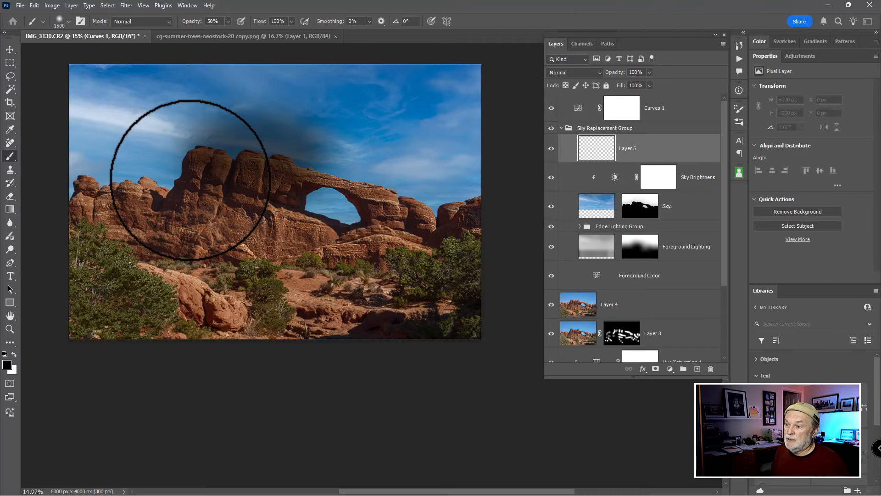
left_click(190, 180)
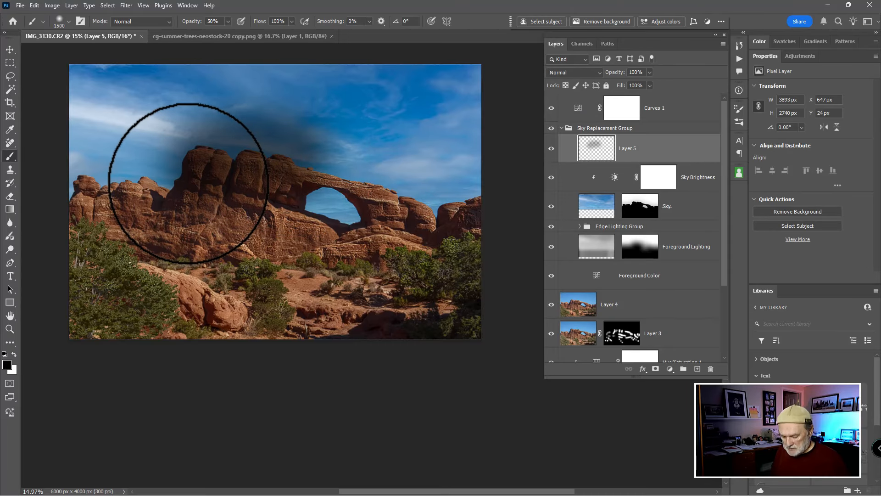
key("Delete")
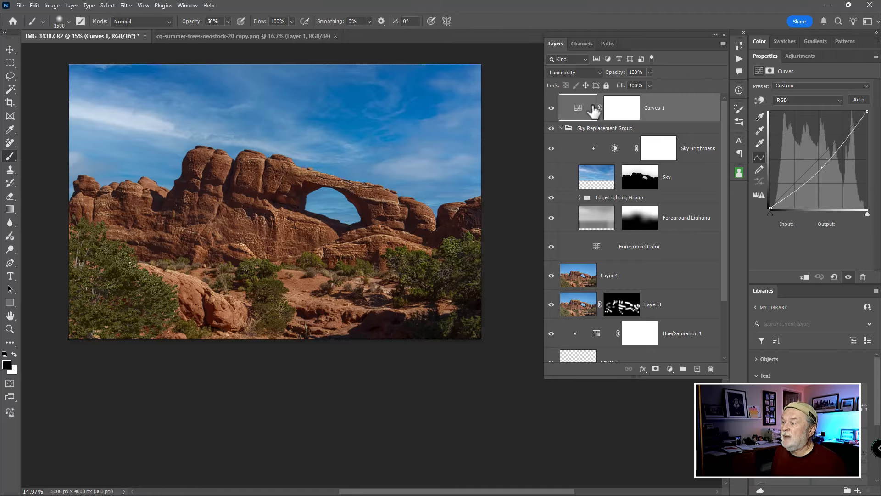
Step: Paint black at 50% opacity on the Curves 1 mask over the arch to hide the darkening there
left_click(624, 111)
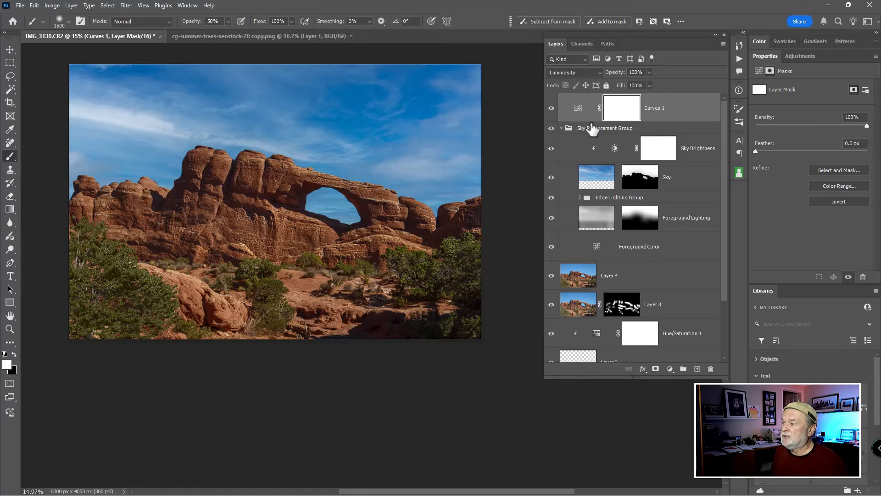
key("x")
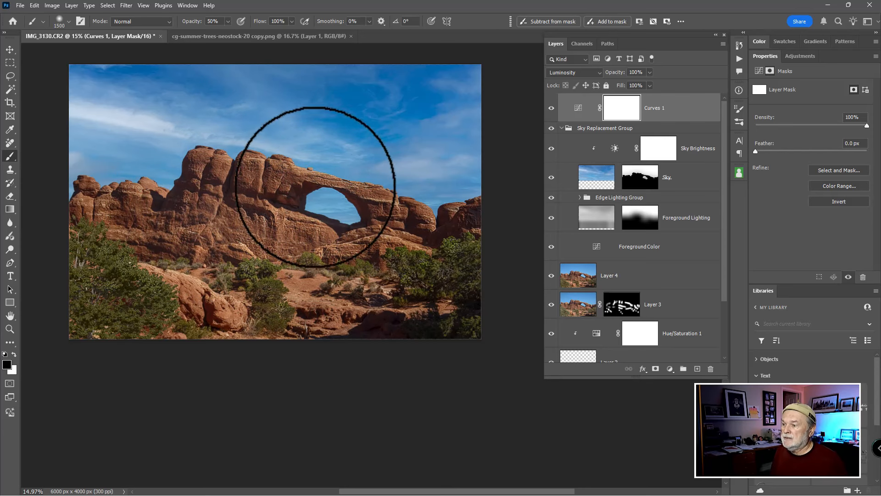
mouse_move(333, 140)
left_mouse_down()
mouse_move(341, 227)
mouse_move(306, 171)
mouse_move(186, 185)
mouse_move(235, 247)
mouse_move(319, 216)
mouse_move(274, 163)
mouse_move(191, 141)
mouse_move(151, 191)
mouse_move(211, 253)
mouse_move(318, 242)
mouse_move(319, 182)
mouse_move(214, 227)
mouse_move(347, 218)
mouse_move(397, 224)
mouse_move(401, 244)
mouse_move(296, 234)
mouse_move(130, 189)
mouse_move(150, 158)
mouse_move(141, 157)
mouse_move(180, 207)
mouse_move(151, 209)
mouse_move(160, 263)
mouse_move(244, 250)
mouse_move(328, 218)
mouse_move(355, 192)
mouse_move(244, 148)
mouse_move(204, 204)
mouse_move(277, 183)
mouse_move(232, 170)
mouse_move(198, 240)
mouse_move(190, 183)
mouse_move(174, 224)
mouse_move(344, 209)
mouse_move(364, 226)
mouse_move(293, 242)
mouse_move(269, 237)
mouse_move(374, 207)
mouse_move(376, 176)
mouse_move(279, 155)
mouse_move(222, 212)
mouse_move(282, 201)
mouse_move(243, 144)
mouse_move(176, 173)
mouse_move(198, 227)
mouse_move(327, 226)
mouse_move(225, 221)
mouse_move(321, 220)
mouse_move(284, 219)
mouse_move(264, 224)
mouse_move(354, 228)
mouse_move(223, 223)
left_mouse_up()
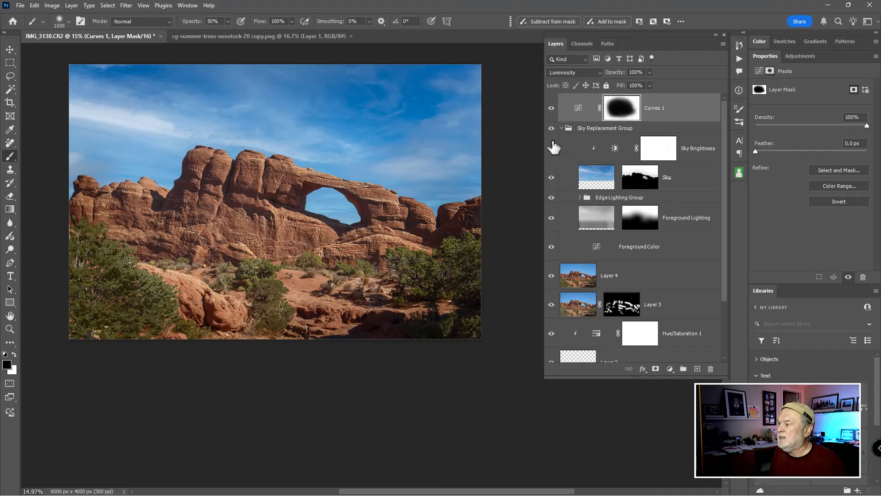
Step: Toggle Curves 1 on and off to compare, and feather its mask to 174.3 px
left_click(552, 108)
left_click(551, 109)
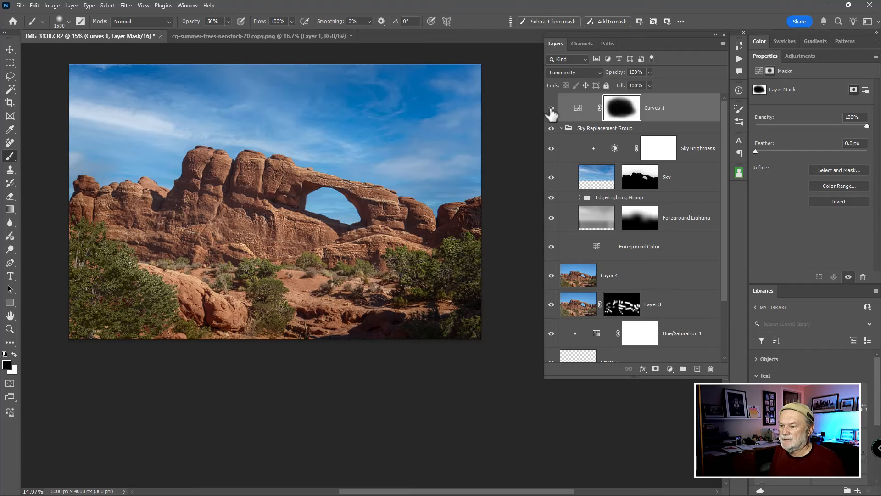
left_click(552, 108)
left_click(552, 108)
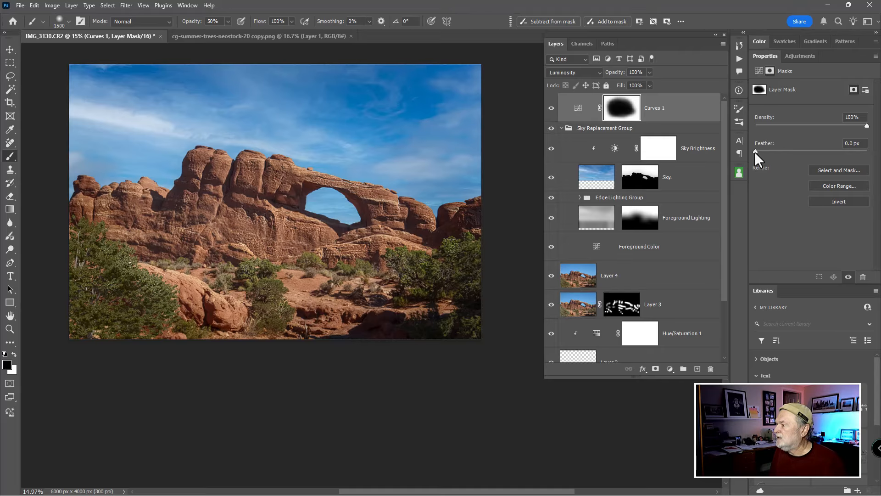
left_click_drag(797, 150, 839, 149)
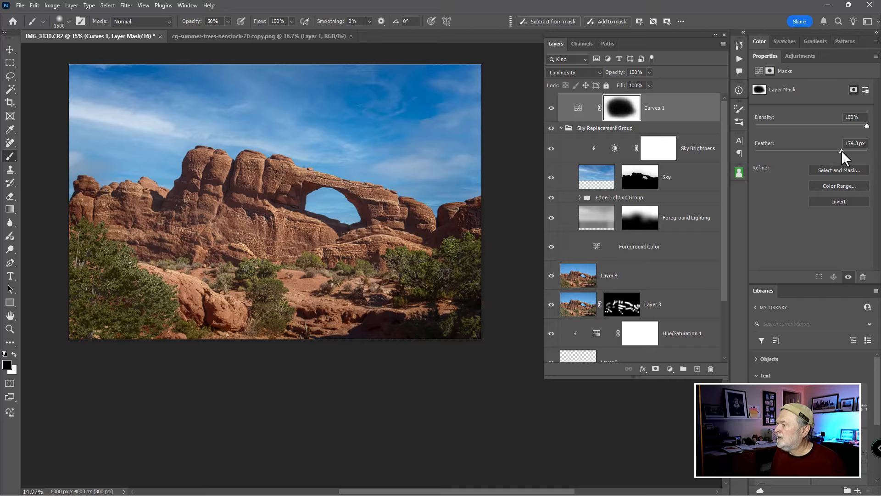
Step: Toggle the Curves 1 layer mask and the Curves 1 layer visibility off and on to compare the darkening effect
left_click(619, 113, "shift")
left_click(619, 113, "shift")
left_click(618, 113, "shift")
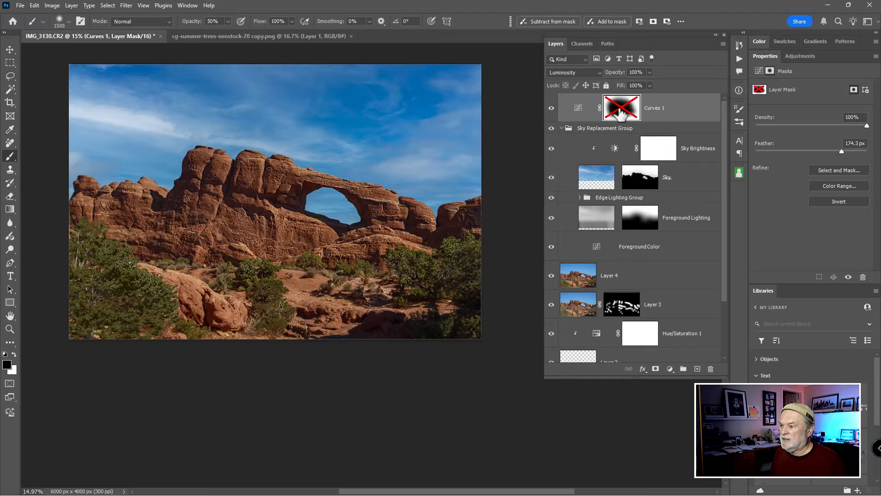
left_click(611, 114, "shift")
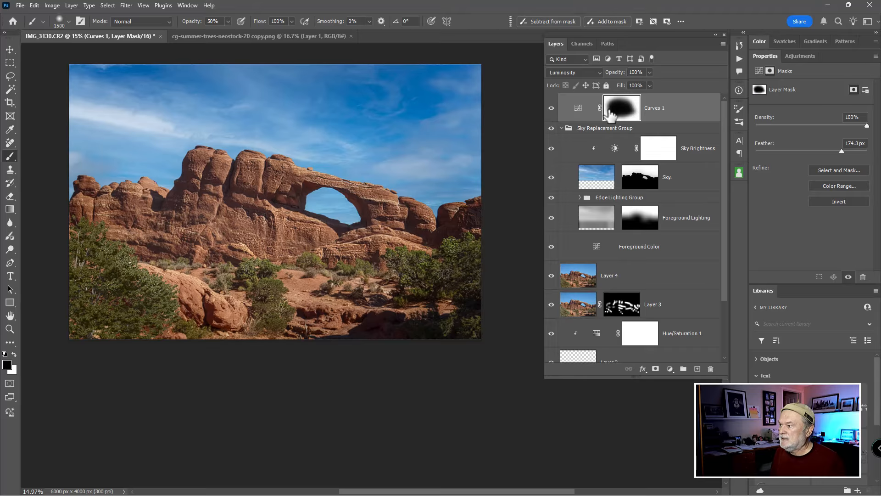
left_click(552, 113)
left_click(552, 112)
left_click(552, 113)
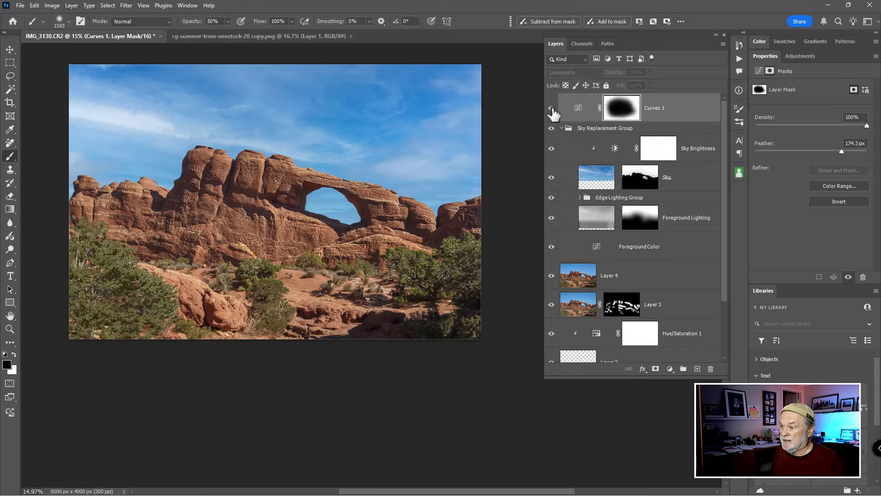
left_click(552, 112)
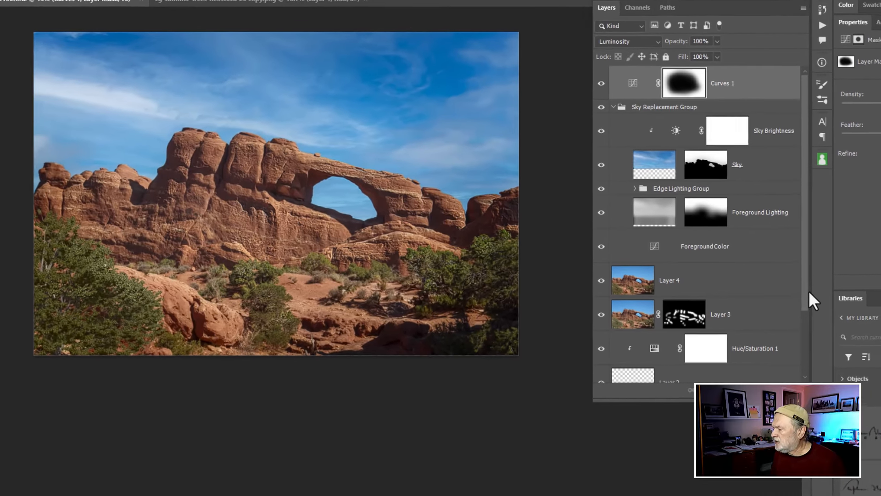
Step: Show only the Background layer, then restore all layers, to compare the original photo with the edited result
left_click_drag(819, 295, 822, 369)
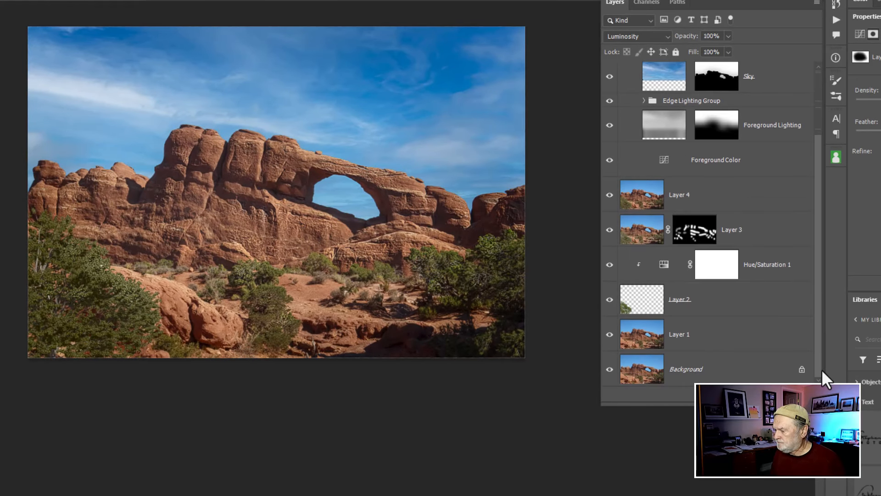
left_click(610, 370, "alt")
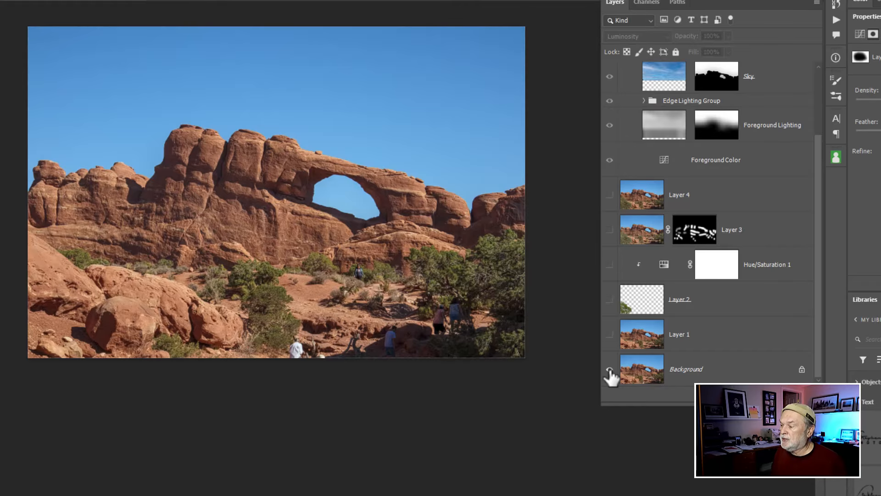
left_click(609, 369, "alt")
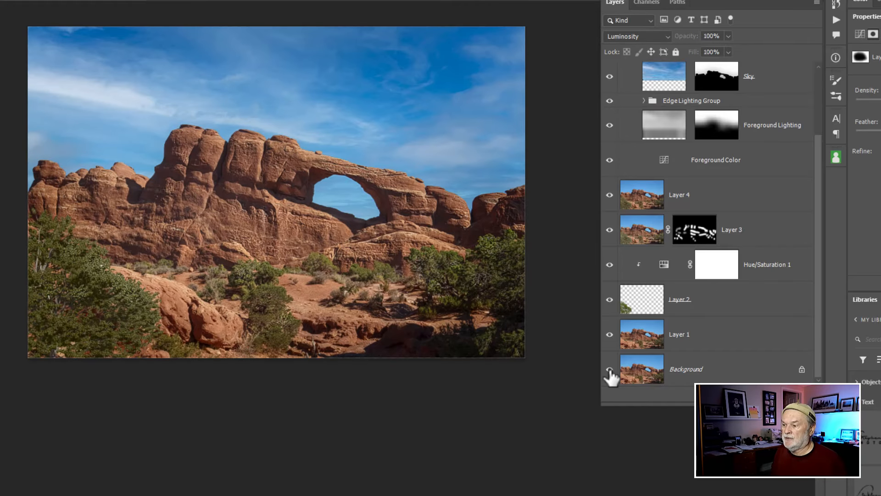
left_click(610, 370, "alt")
left_click(610, 370, "alt")
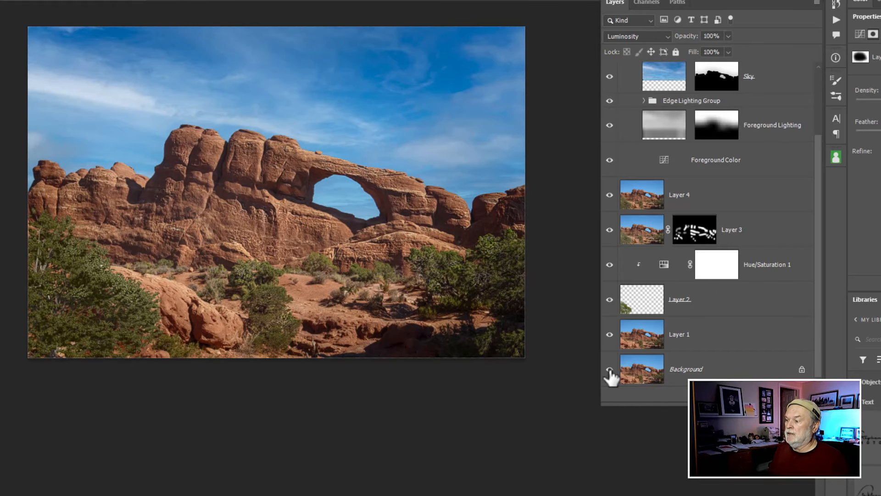